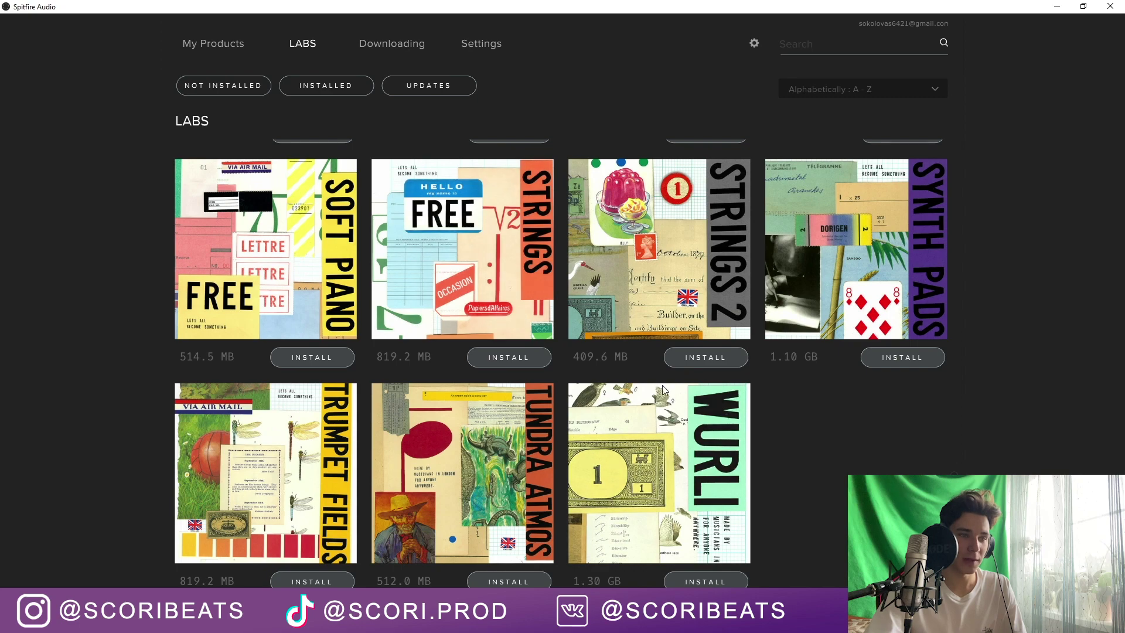
Switch from the LABS library to FL Studio and open the LABS instrument from the channel rack
scroll(739, 462, "up", 15)
scroll(709, 452, "up", 3)
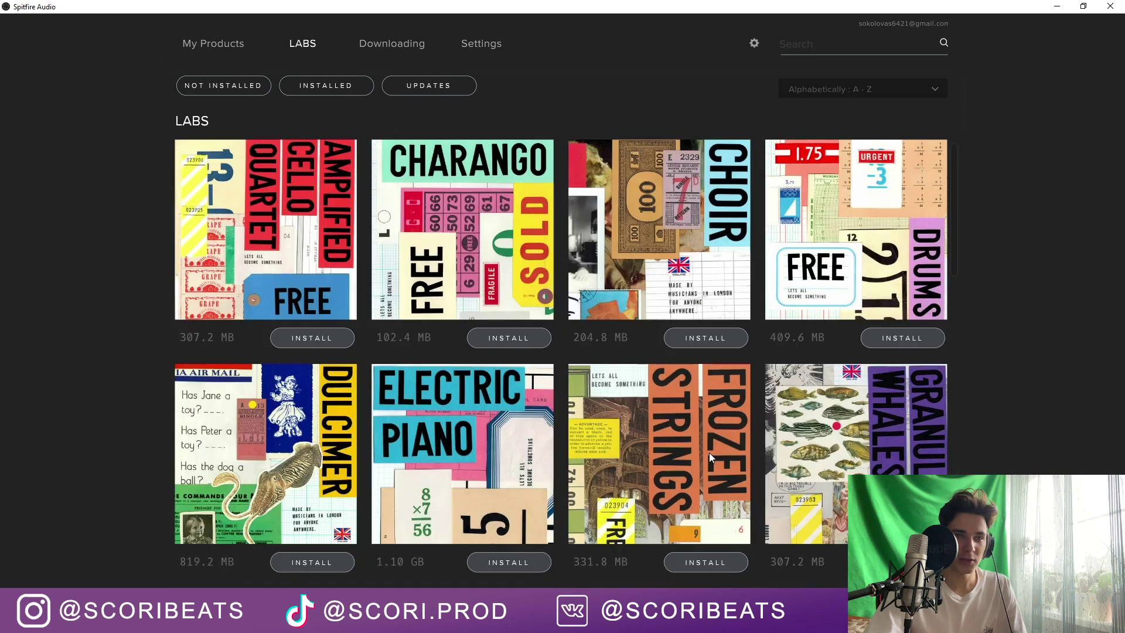
key("alt+Tab")
scroll(691, 334, "up", 1)
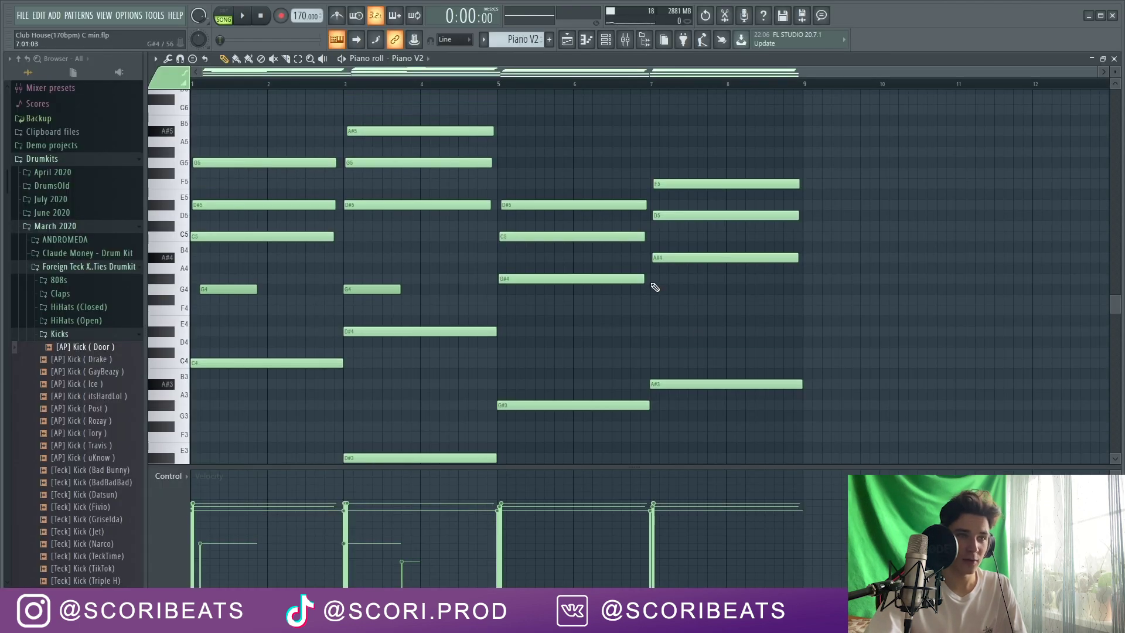
scroll(615, 146, "down", 2)
left_click(606, 40)
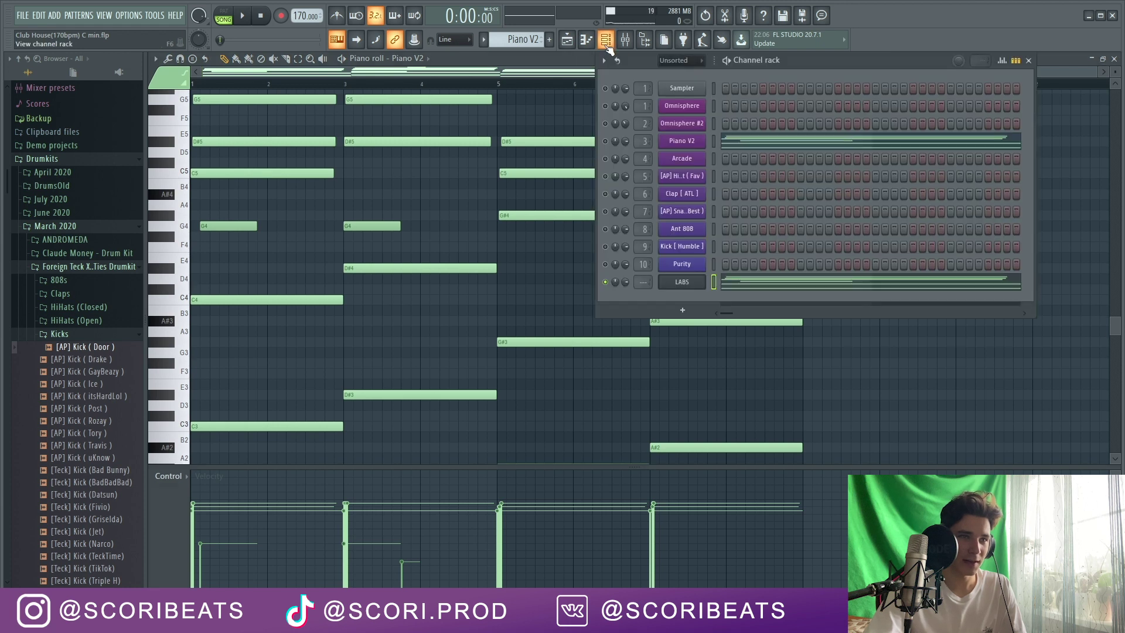
left_click(681, 281)
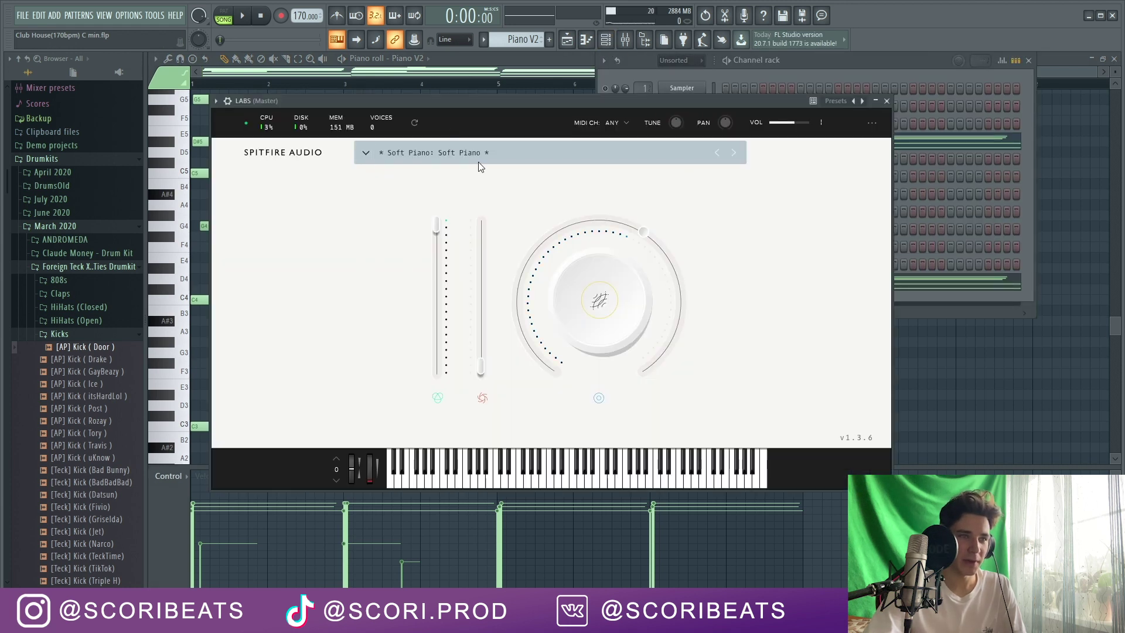
Set the reverb of the LABS Soft Piano preset to 50% and play the song to audition it
mouse_move(644, 237)
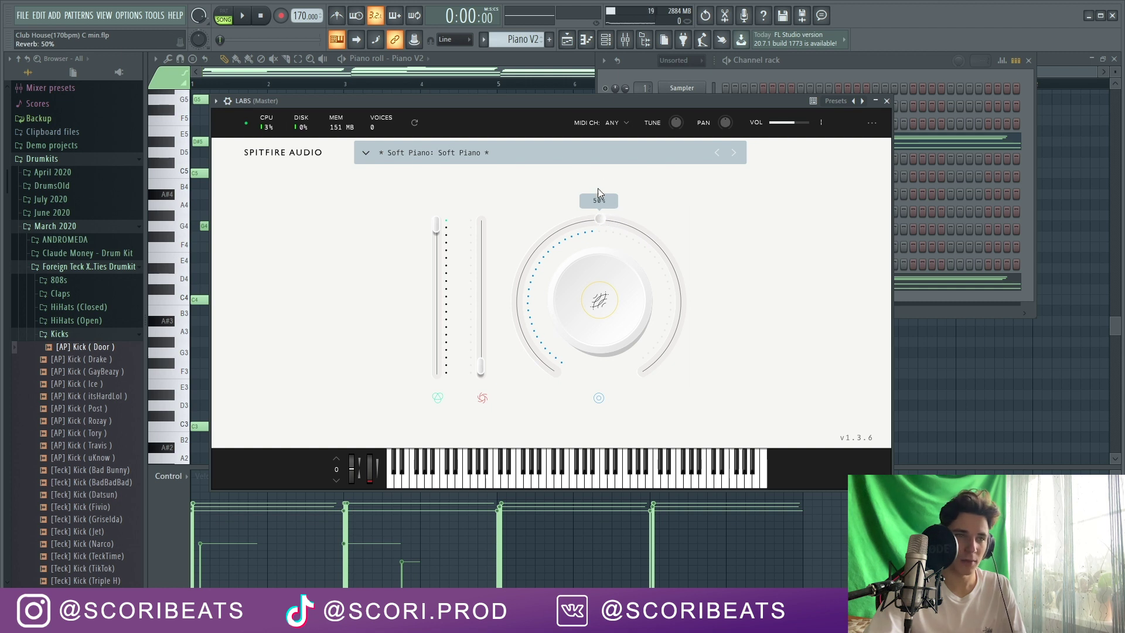
left_click(611, 93)
left_click(560, 104)
key("space")
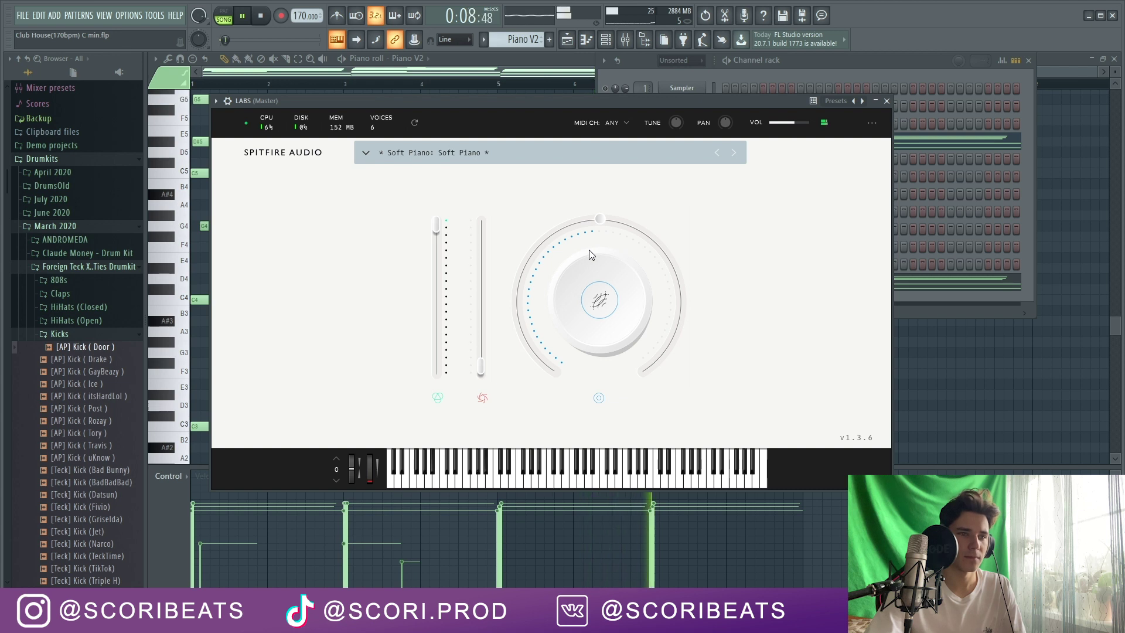
key("space")
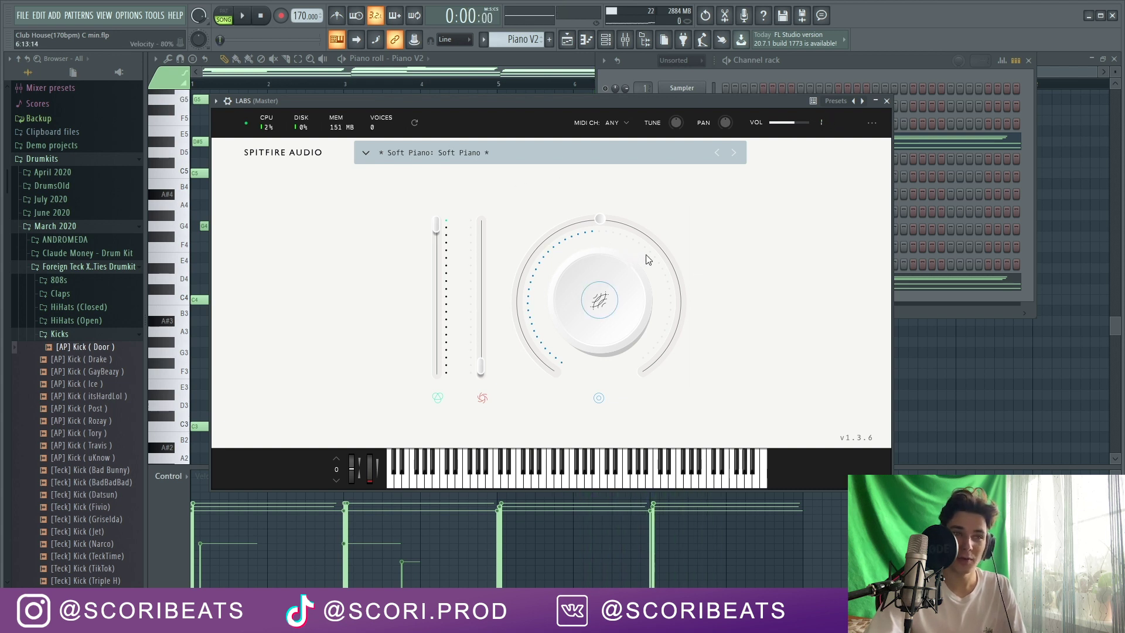
Load the Harmonic Cello preset from Frozen Strings in LABS and play the song to audition it
left_click(457, 158)
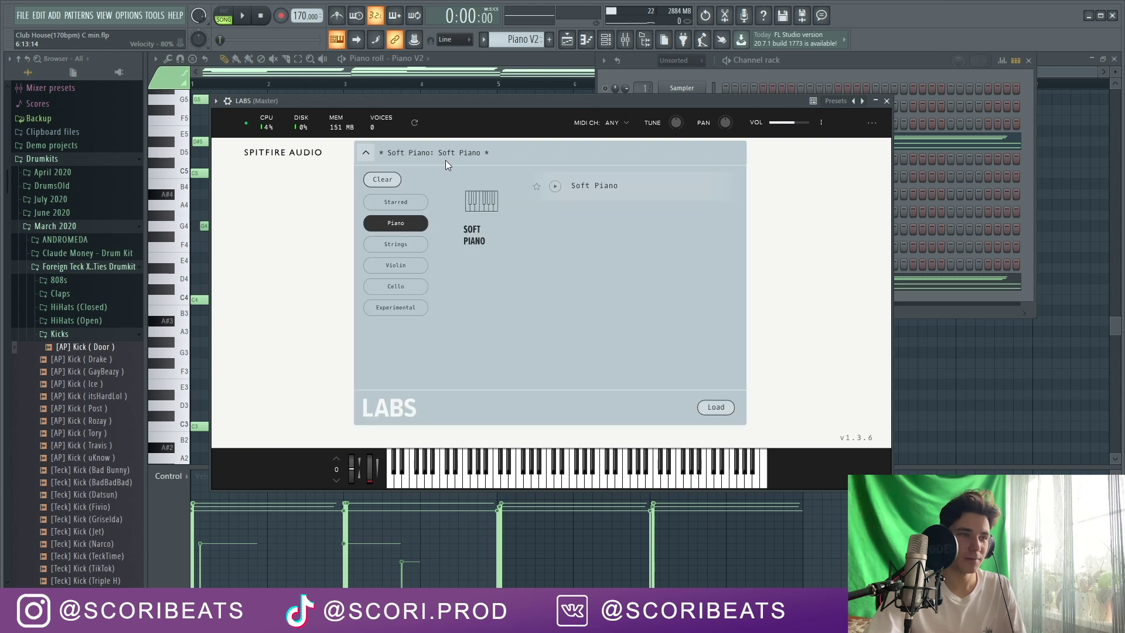
left_click(405, 250)
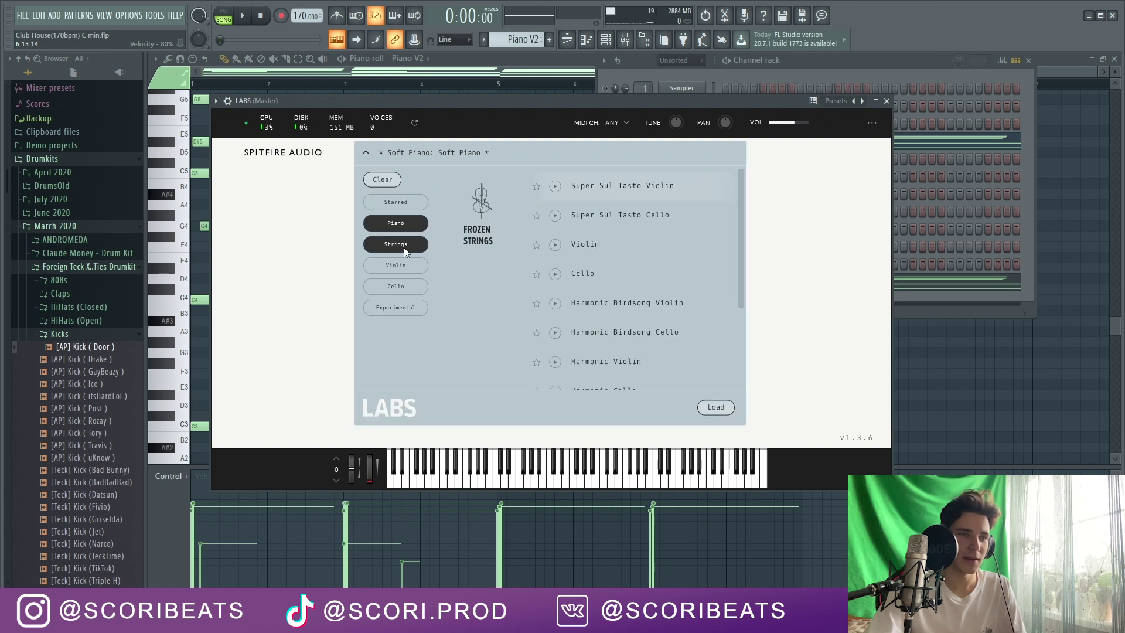
double_click(614, 360)
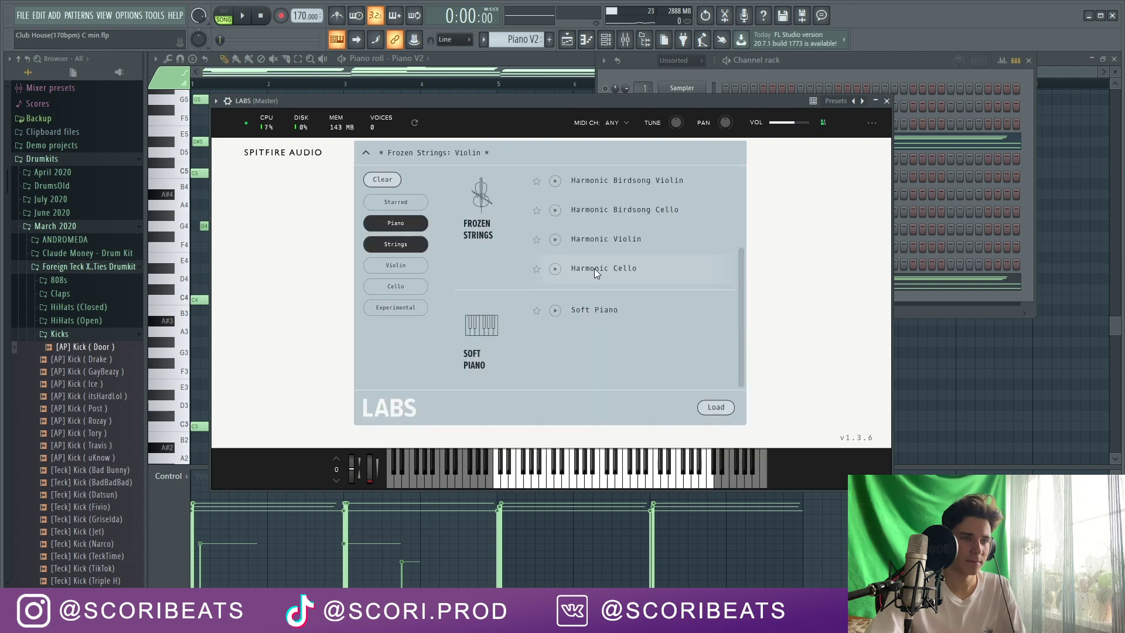
double_click(595, 269)
key("space")
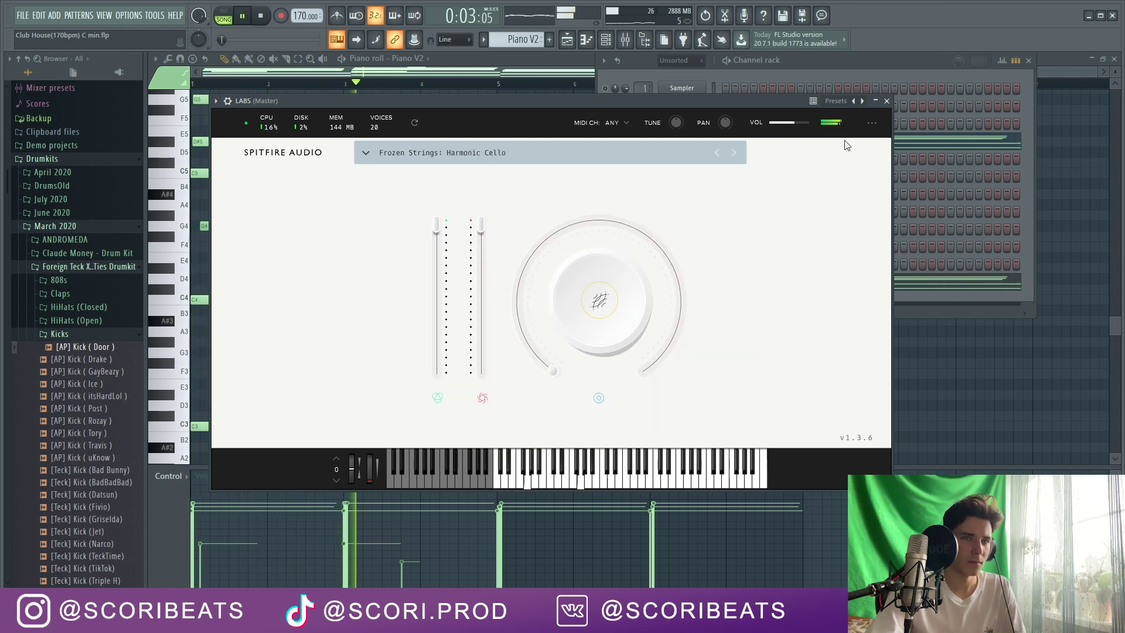
left_click(877, 101)
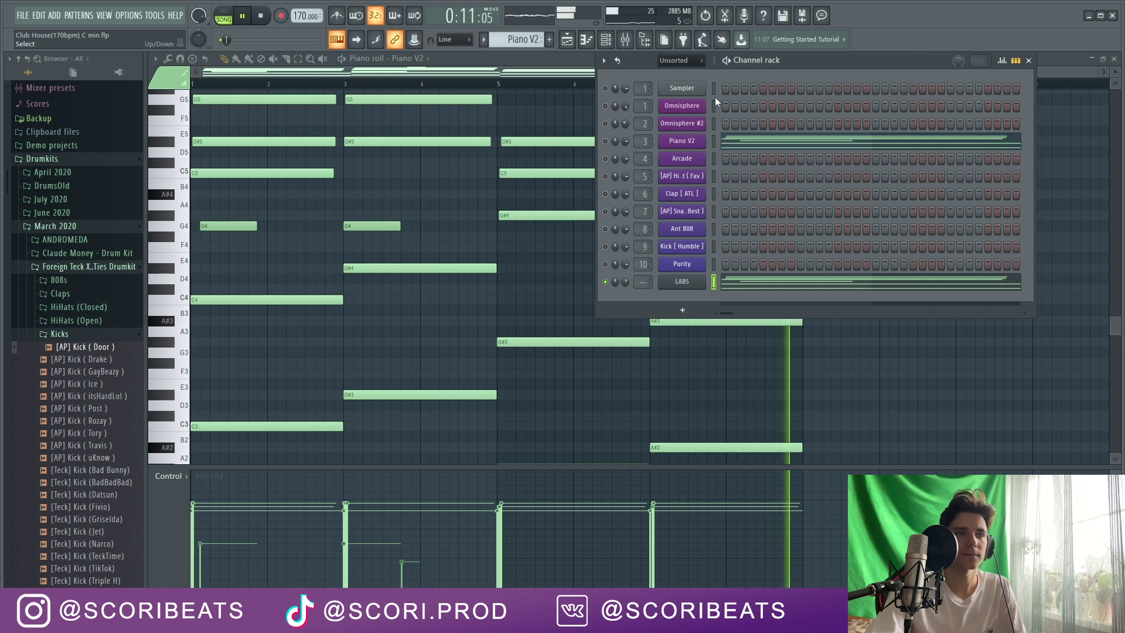
key("space")
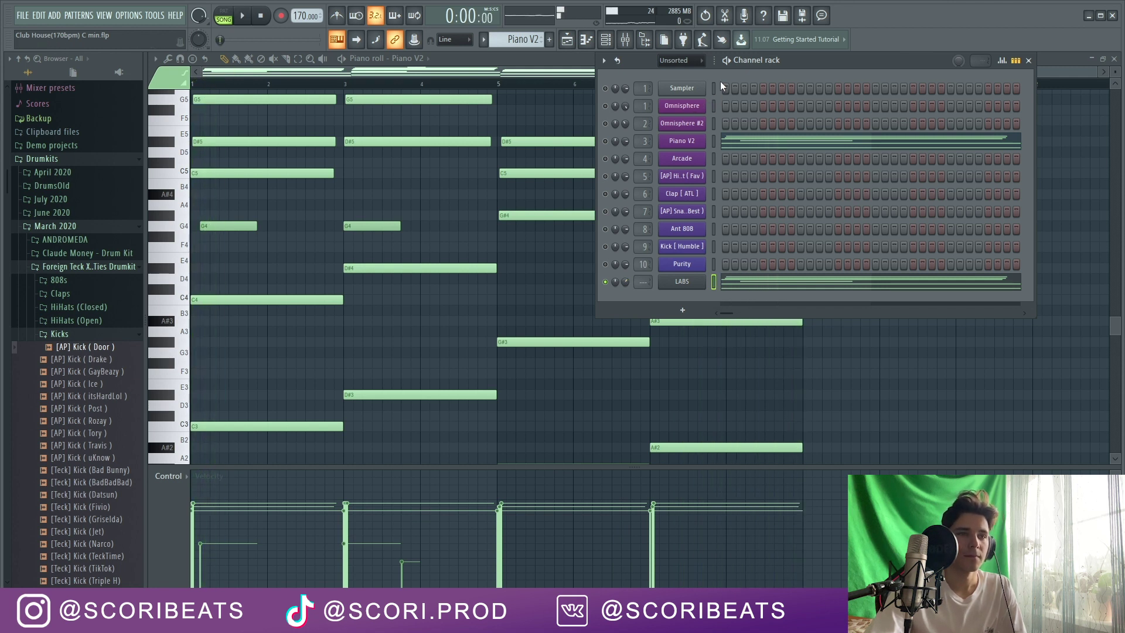
left_click(686, 281)
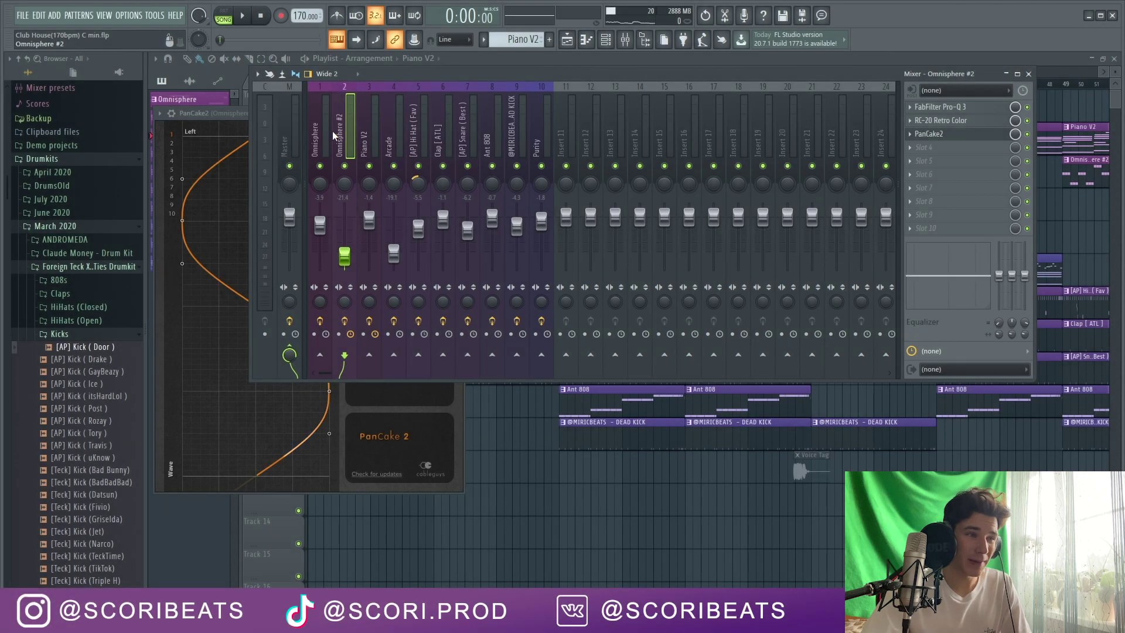
Move the left-peak node of the PanCake2 panning wave on Omnisphere #2 slightly earlier and play the song to hear the panning
left_click(230, 112)
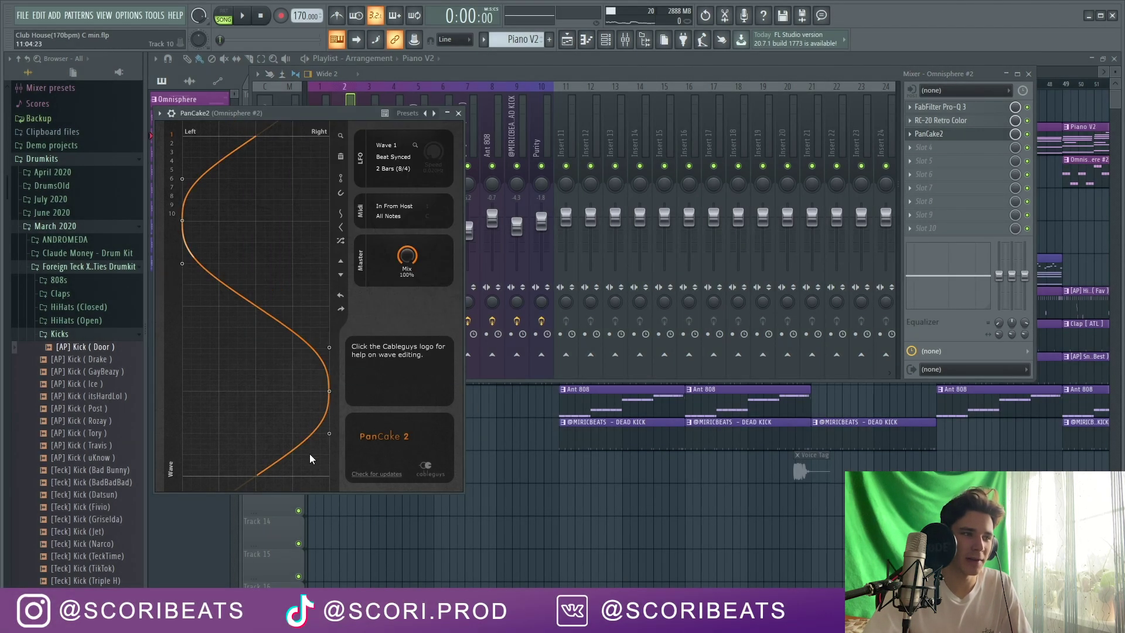
left_click_drag(319, 111, 315, 57)
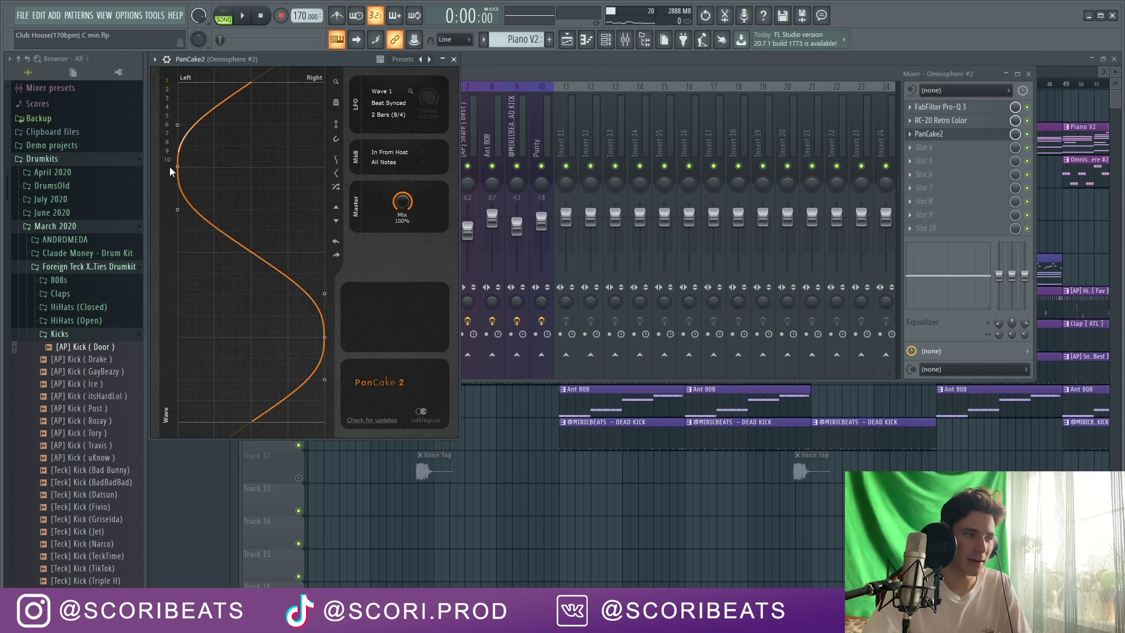
mouse_move(177, 167)
left_mouse_down()
mouse_move(283, 157)
mouse_move(179, 158)
left_mouse_up()
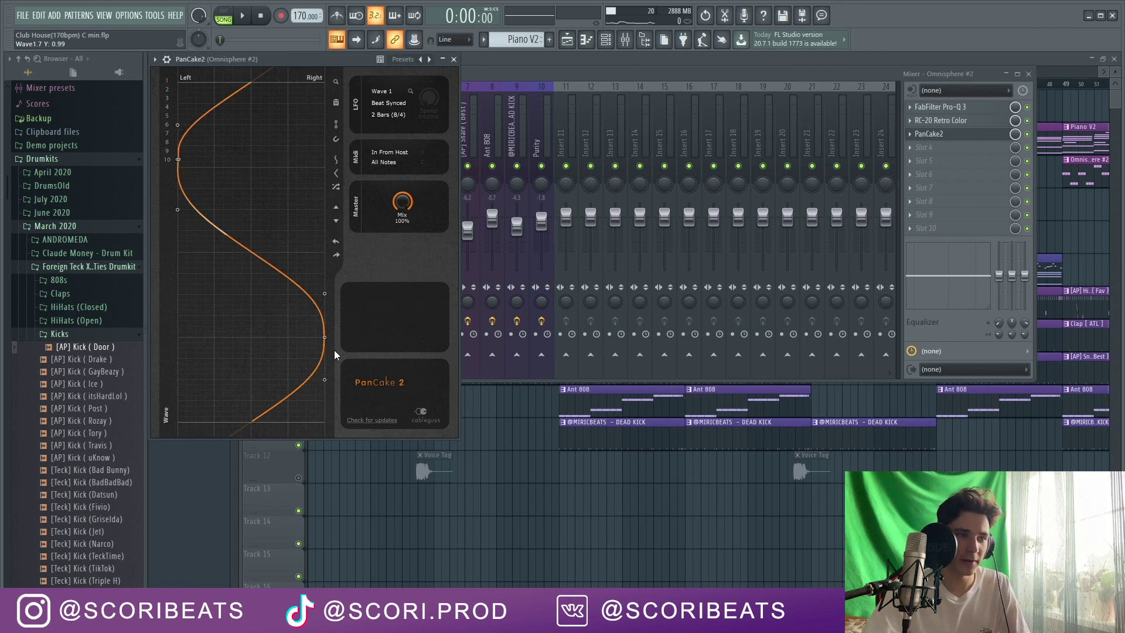
key("space")
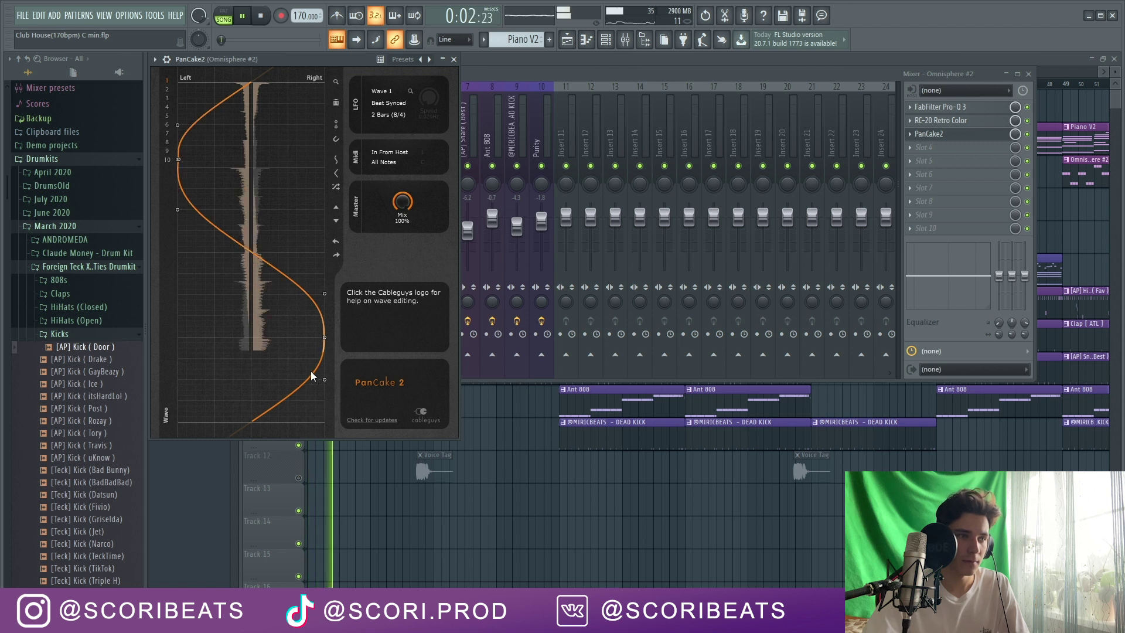
key("space")
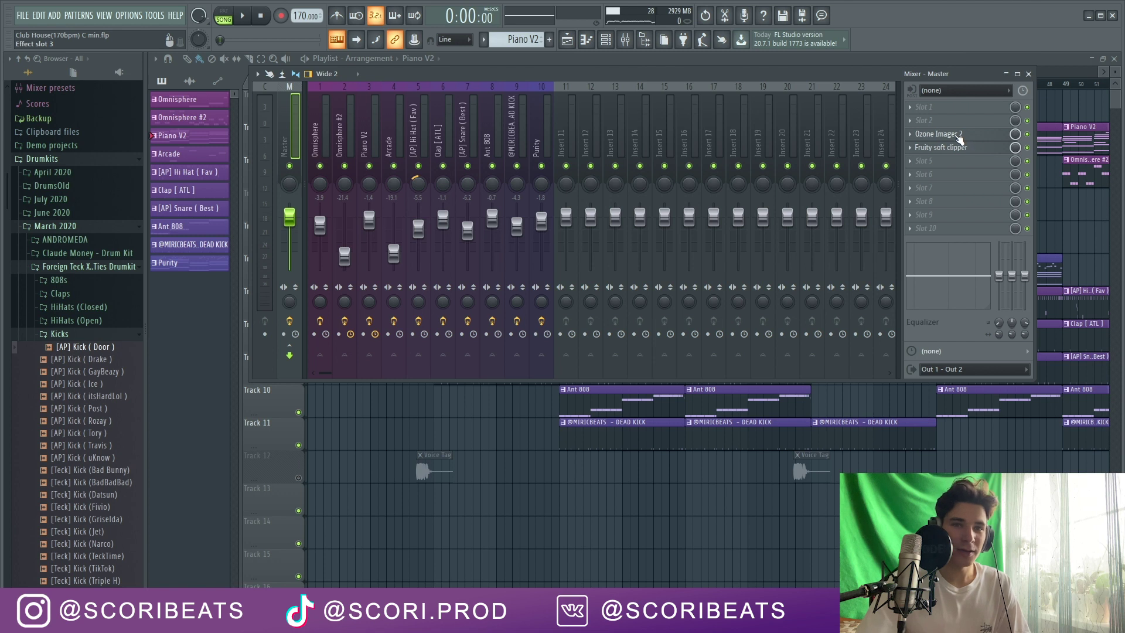
Open Ozone Imager 2 on the Master track and play the song's opening to examine its stereo image
left_click(961, 137)
left_click_drag(542, 174, 548, 170)
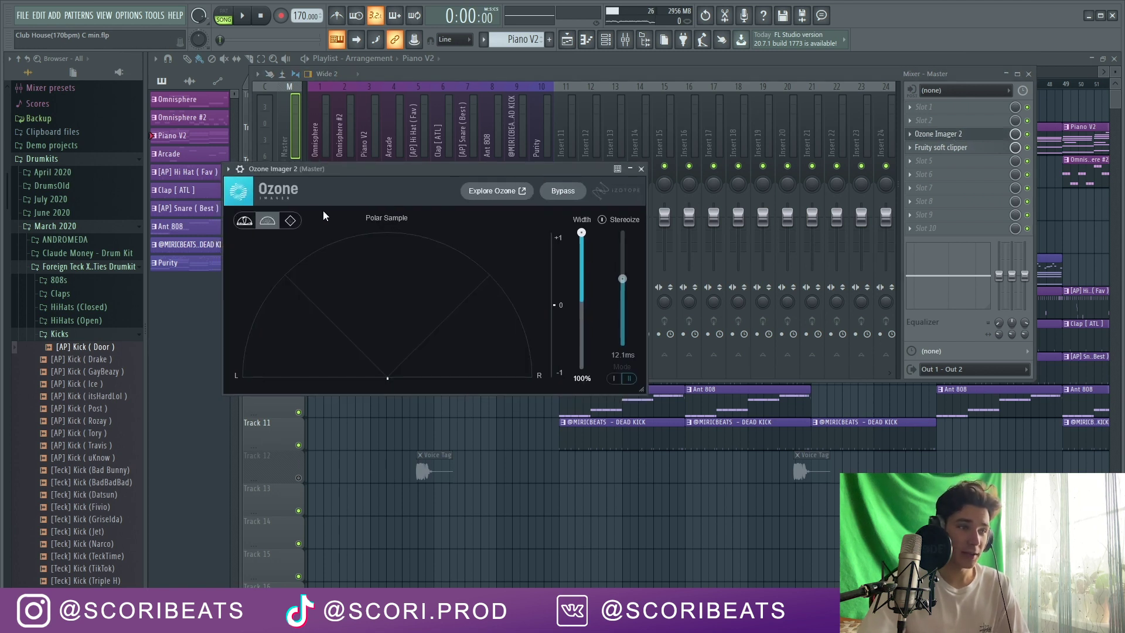
key("space")
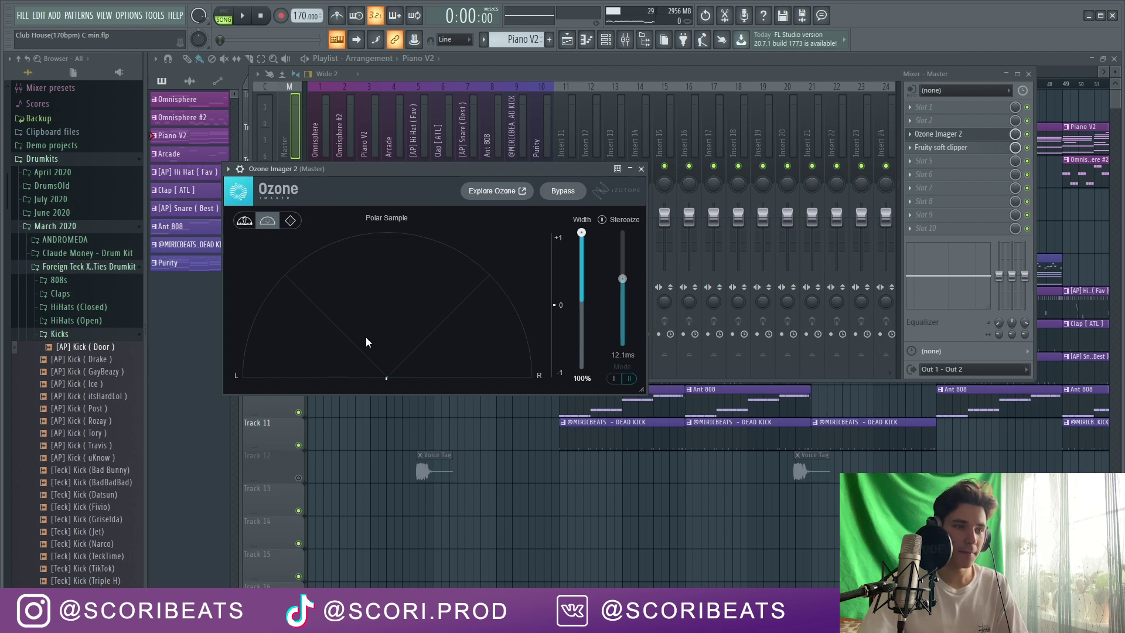
key("space")
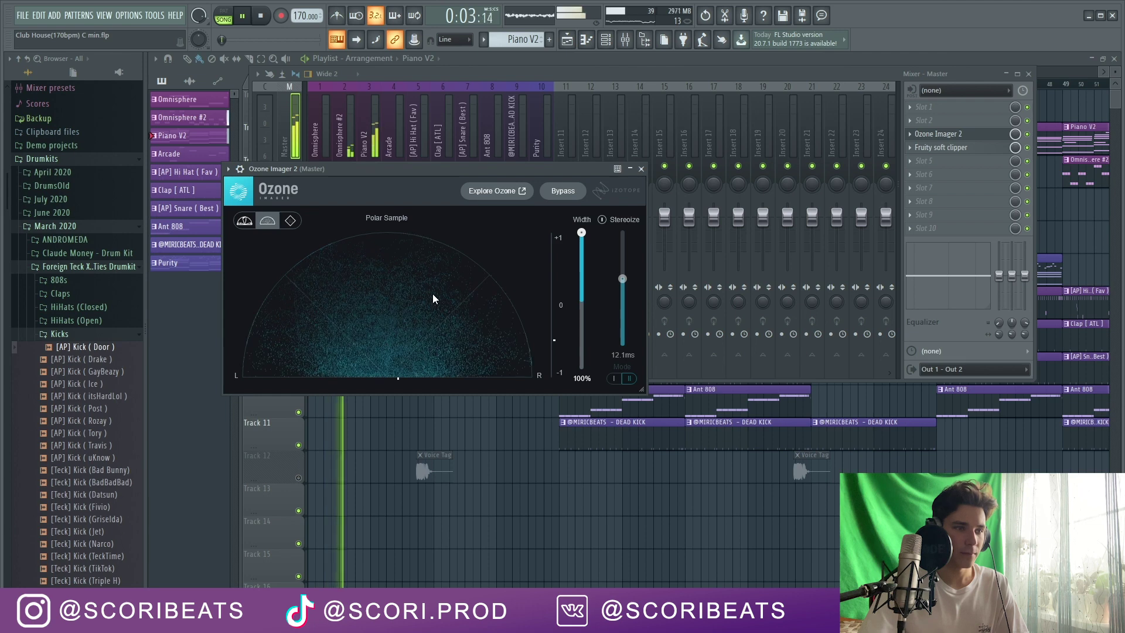
key("space")
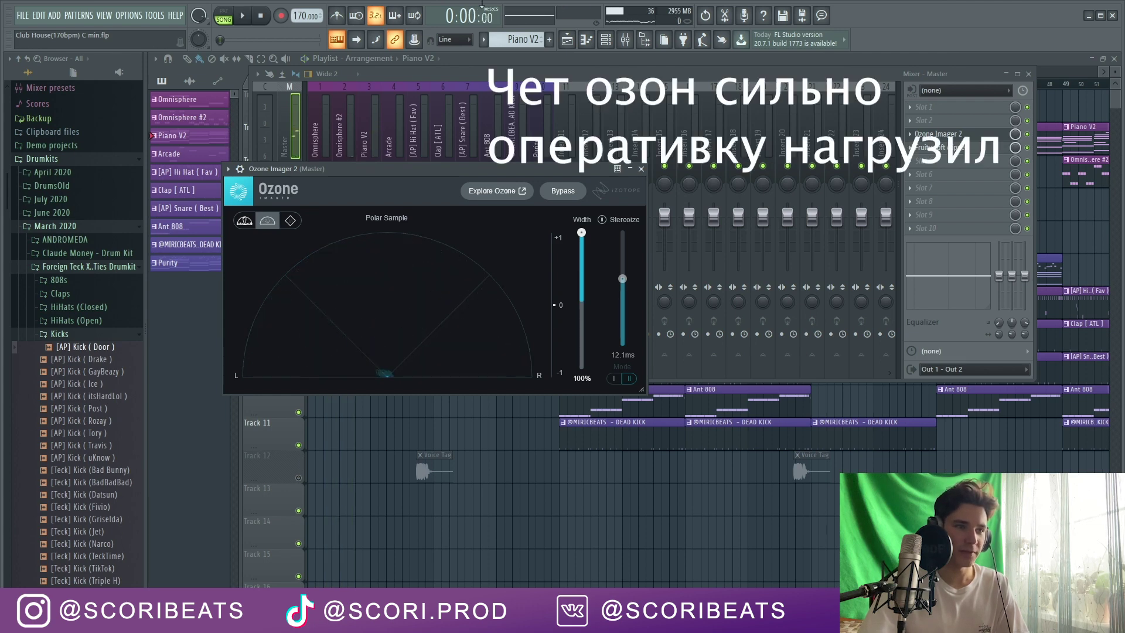
Play the song from bar 17 with Ozone Imager 2 open to examine the full beat's stereo image
left_click(532, 58)
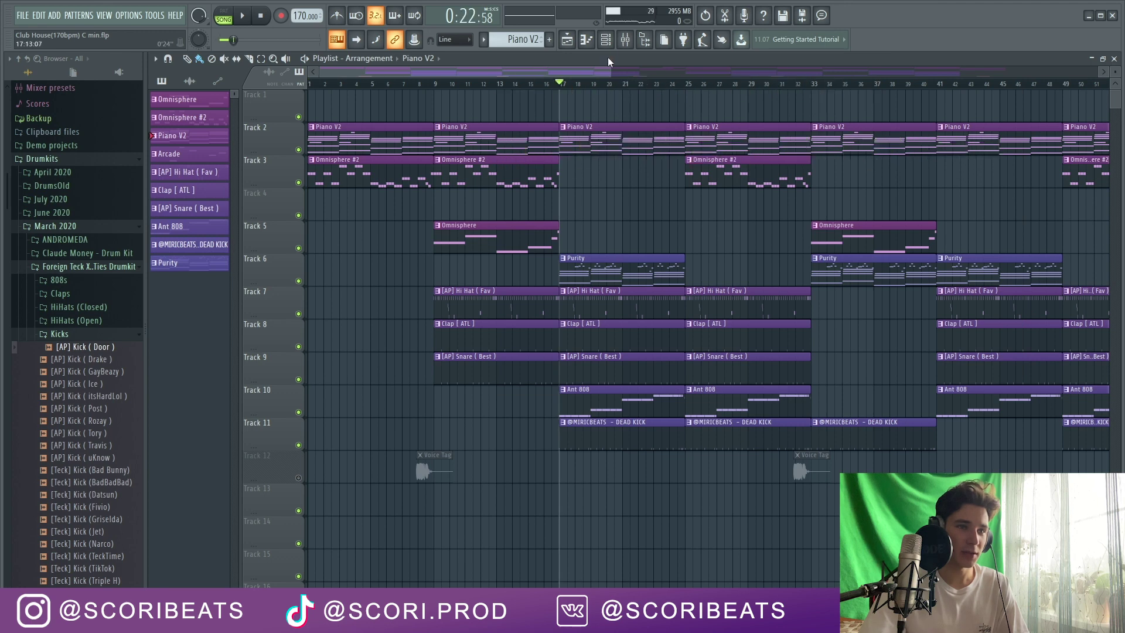
left_click(623, 41)
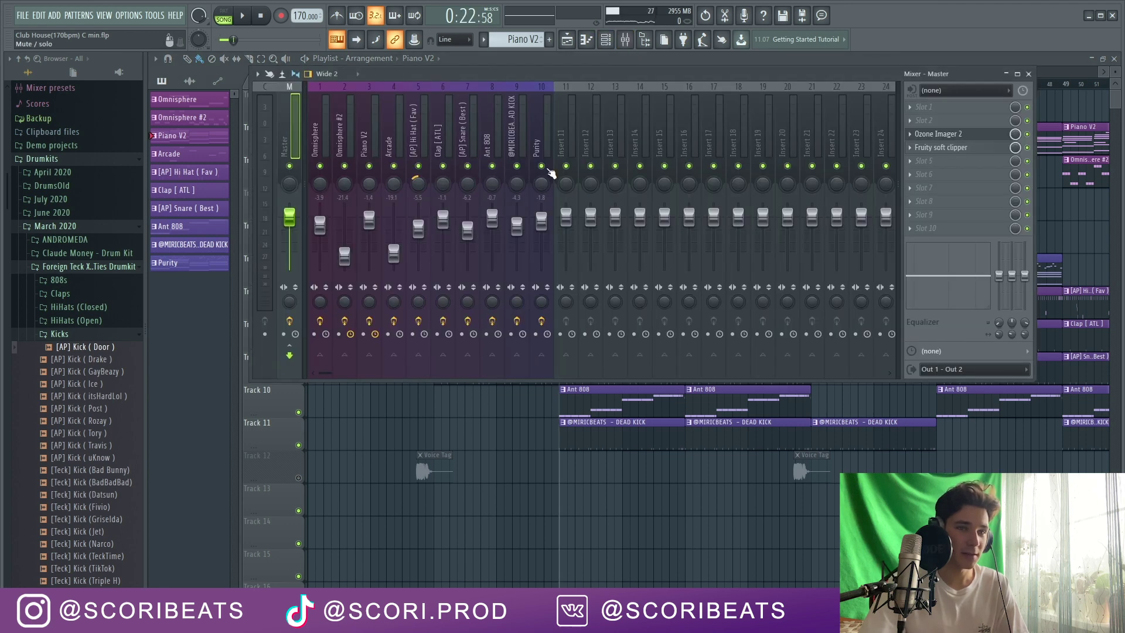
left_click(936, 134)
key("space")
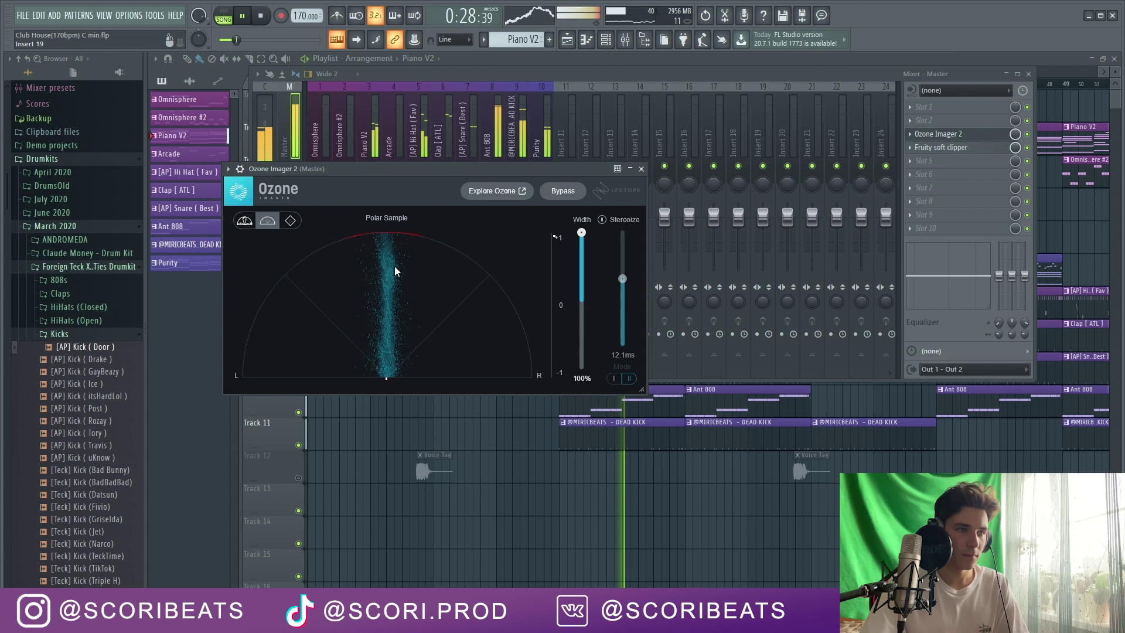
key("space")
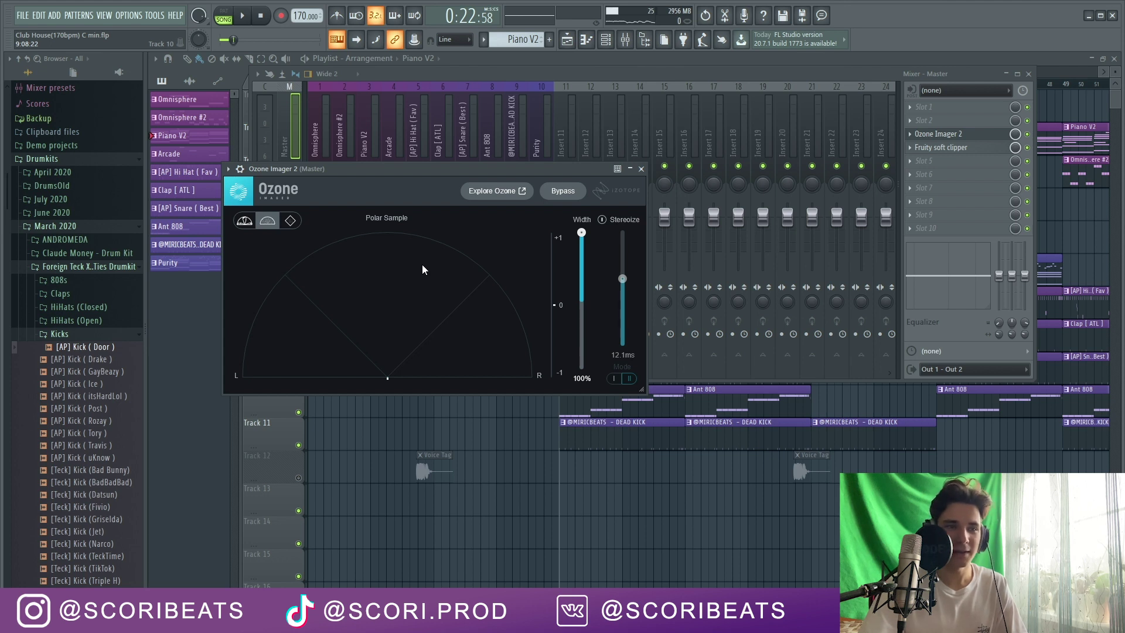
Enable Stereoize in Ozone Imager 2, slightly raise its amount, and play the beat to compare the stereo width
left_click(623, 219)
key("space")
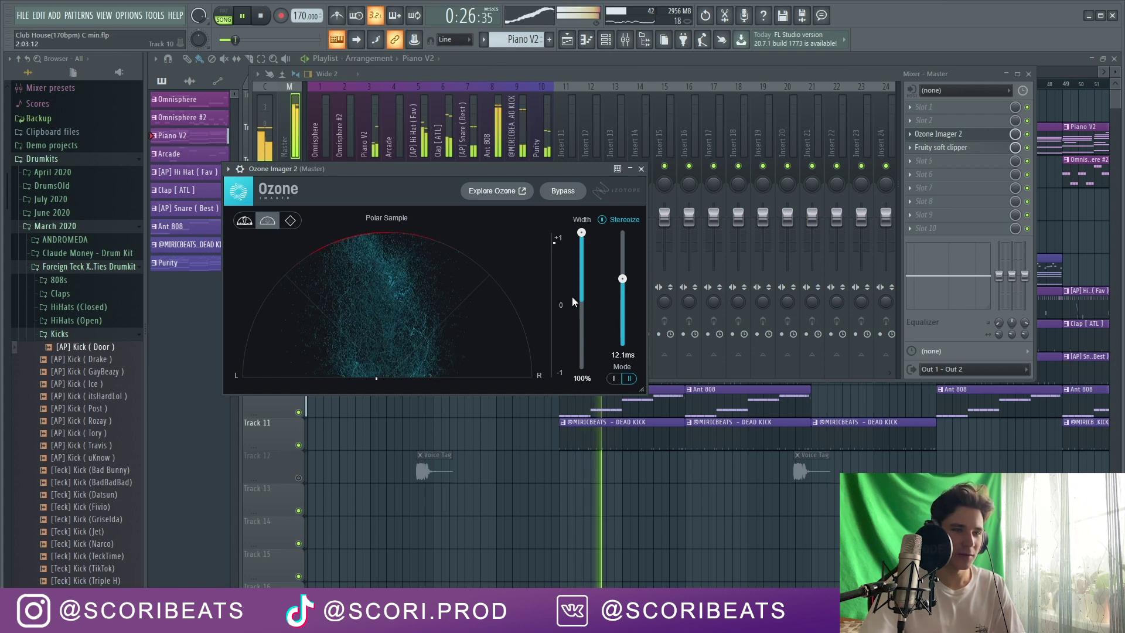
key("space")
left_click_drag(623, 280, 623, 276)
key("space")
key("space")
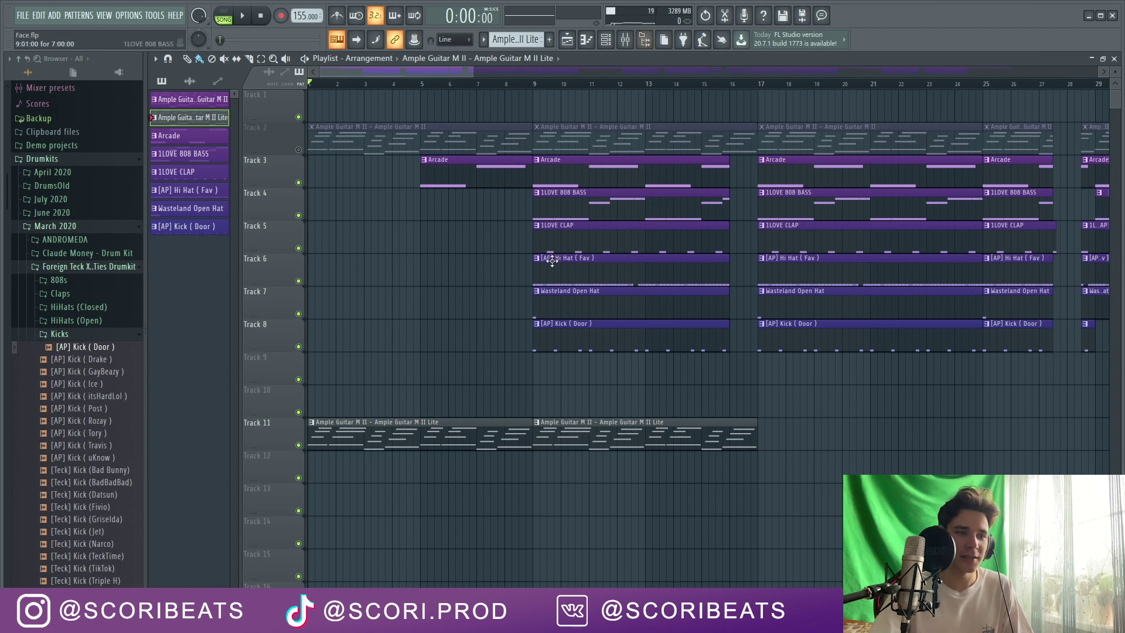
Review the Ample Guitar M II Lite notes in the piano roll, and audition Track 2 unmuted with Track 11 muted
double_click(389, 448)
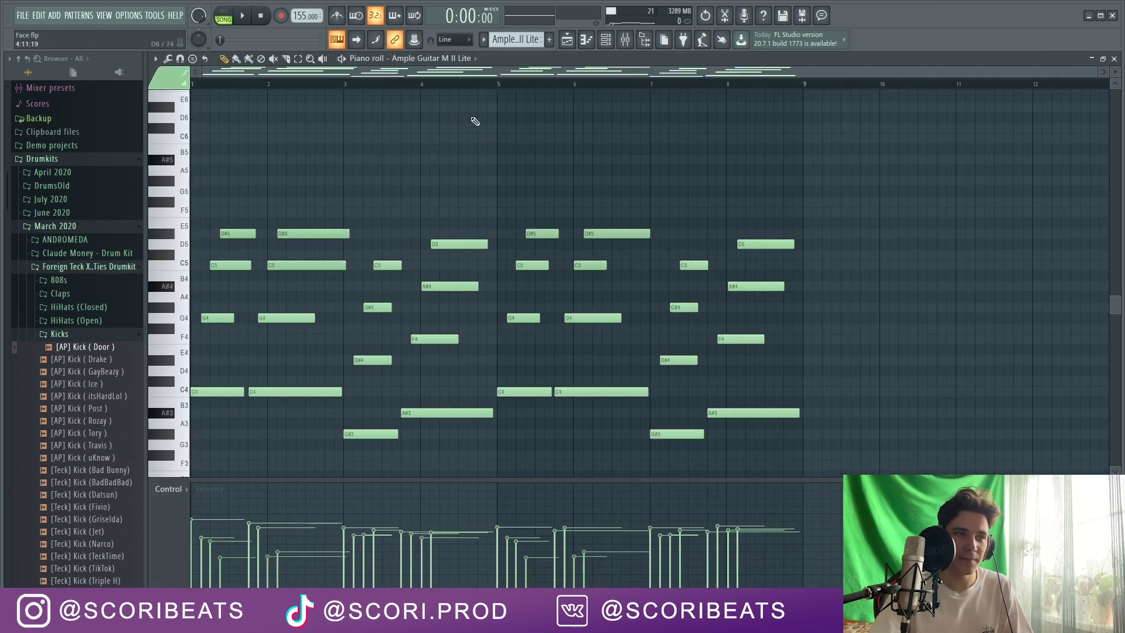
left_click(1113, 59)
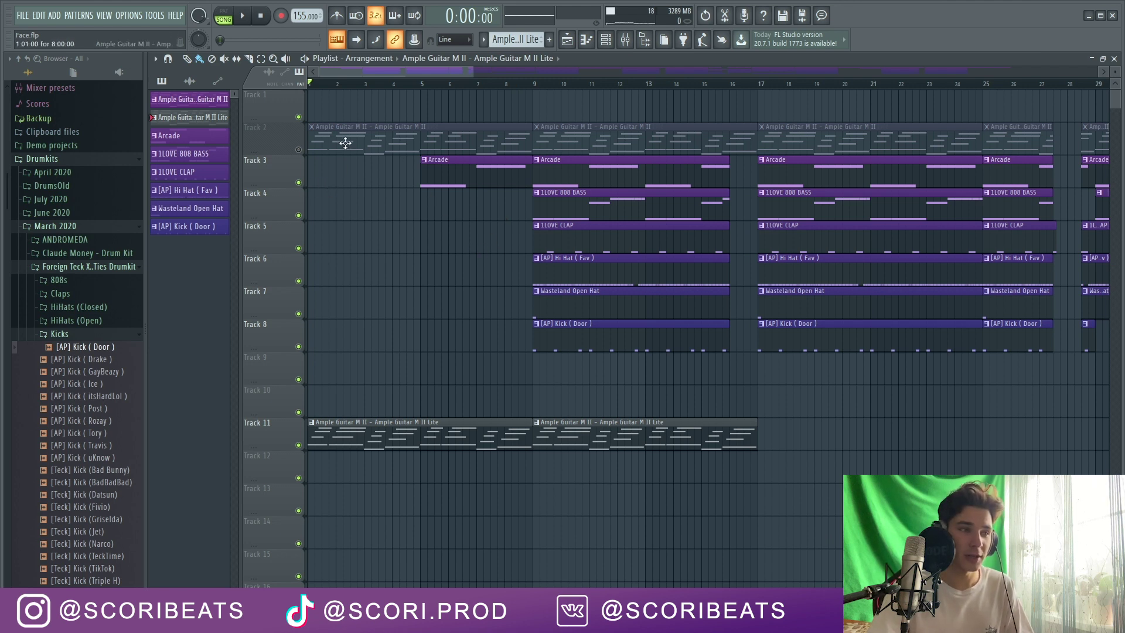
left_click(299, 151)
left_click(298, 445)
key("space")
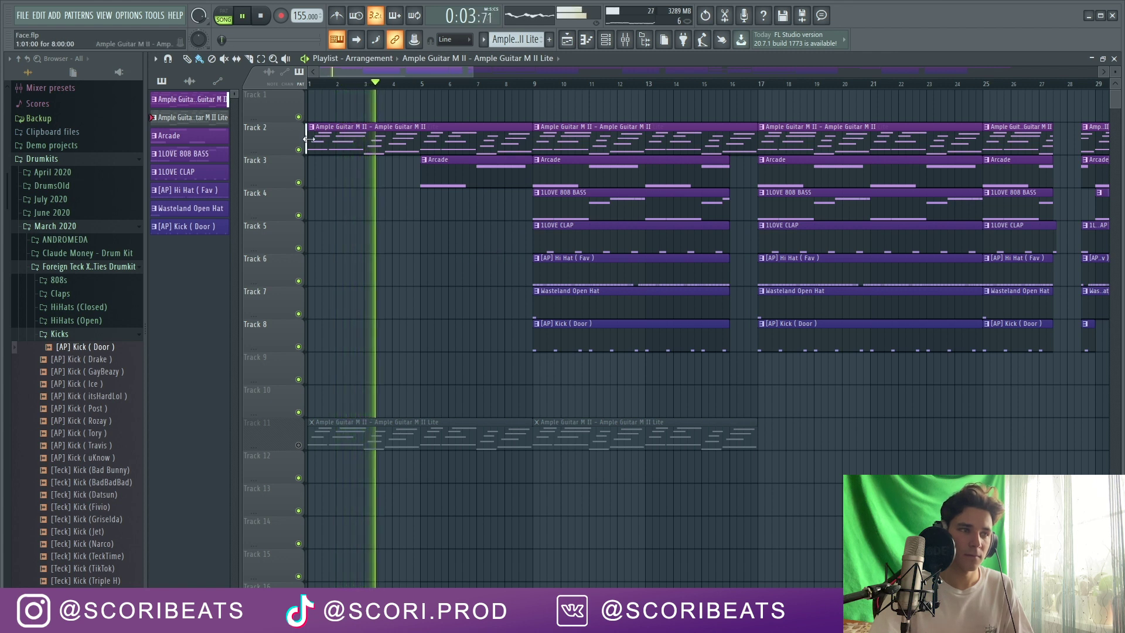
key("space")
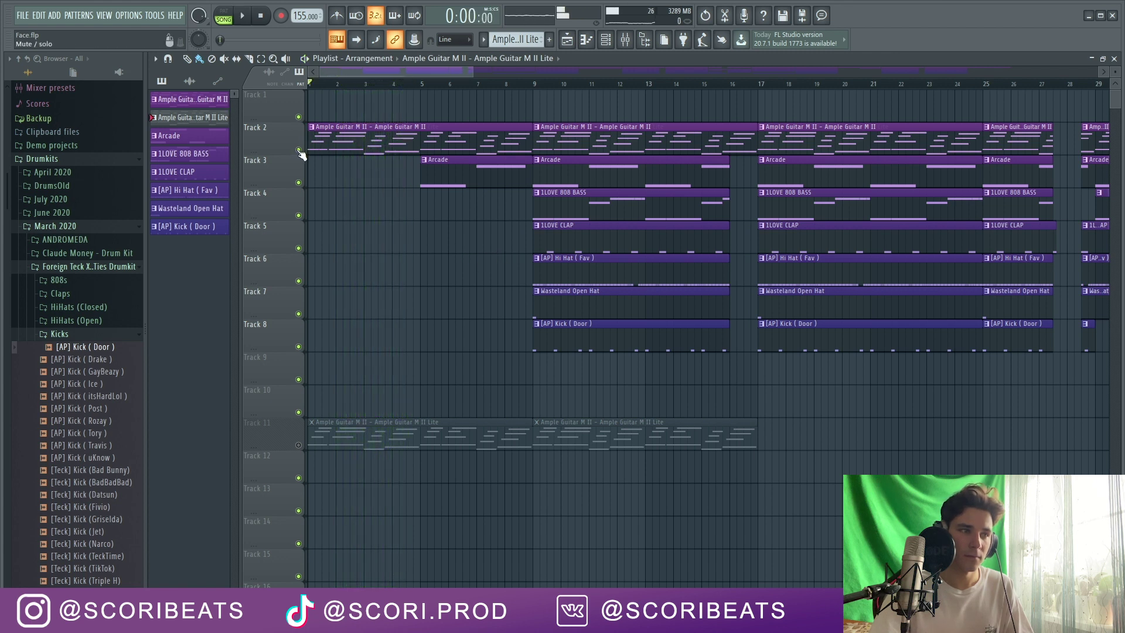
Mute Track 2, unmute Track 11 and play the song to audition the Ample Guitar M II Lite part
left_click(299, 151)
left_click(299, 446)
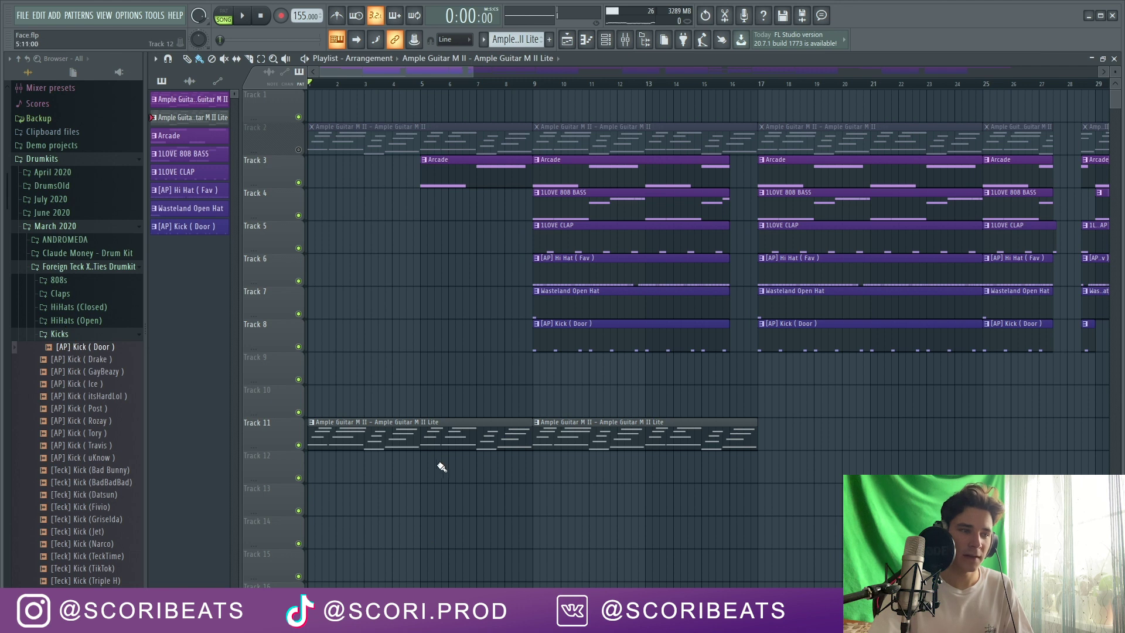
key("space")
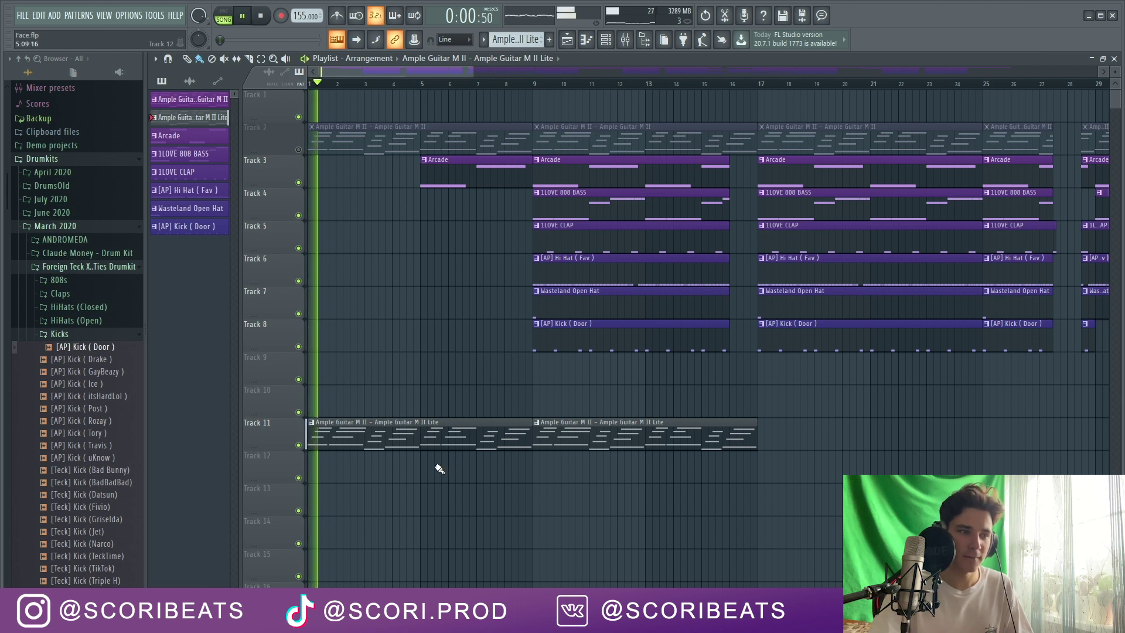
Check the loaded instruments in the channel rack during playback, hide the rack and stop the song
left_click(606, 39)
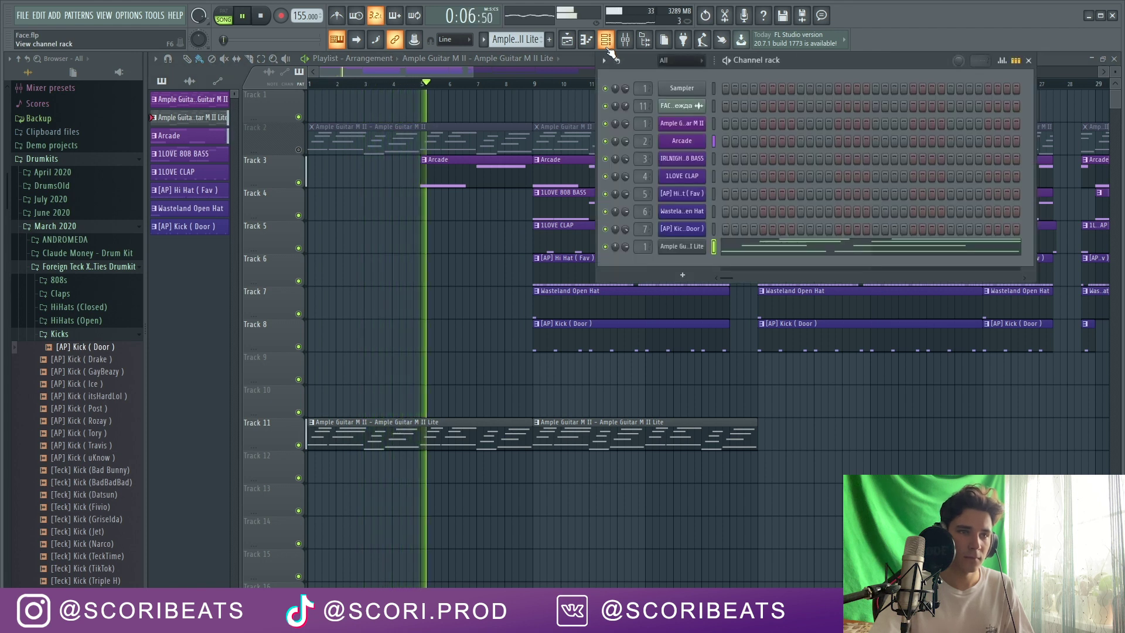
left_click(606, 40)
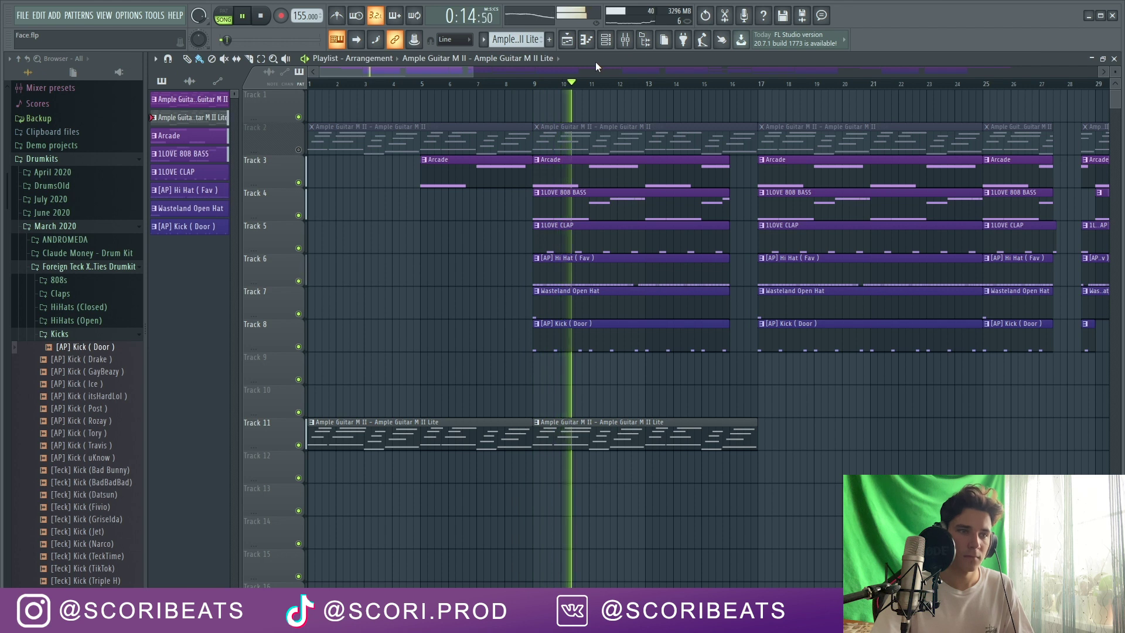
key("space")
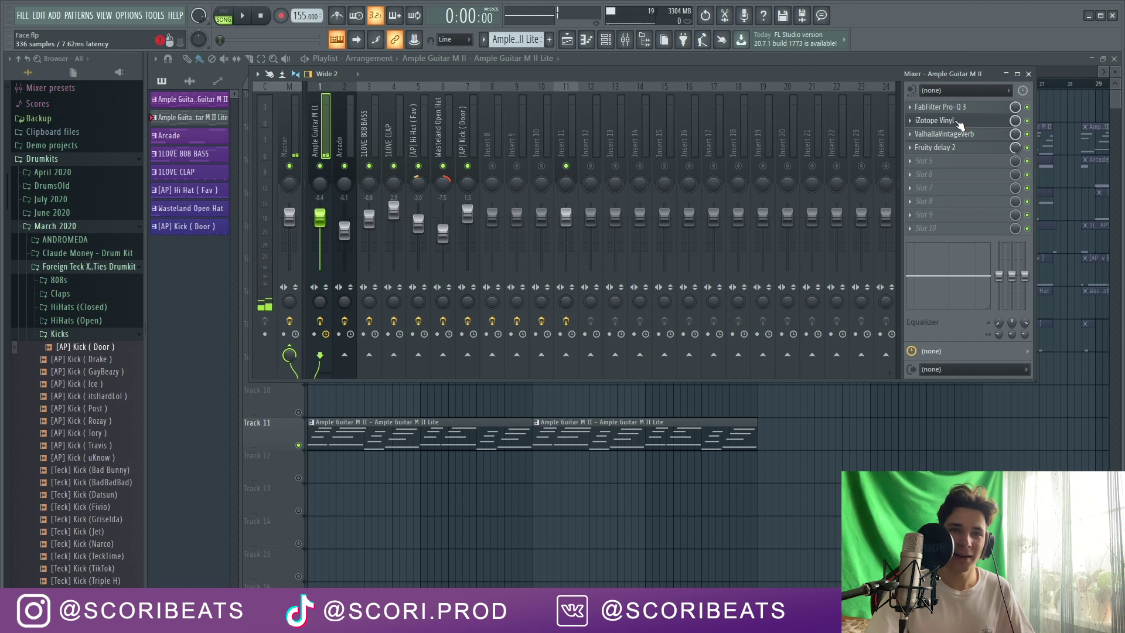
Open iZotope Vinyl on the Ample Guitar M II mixer track, set Wear to about 39.8% and audition the guitar
left_click(959, 126)
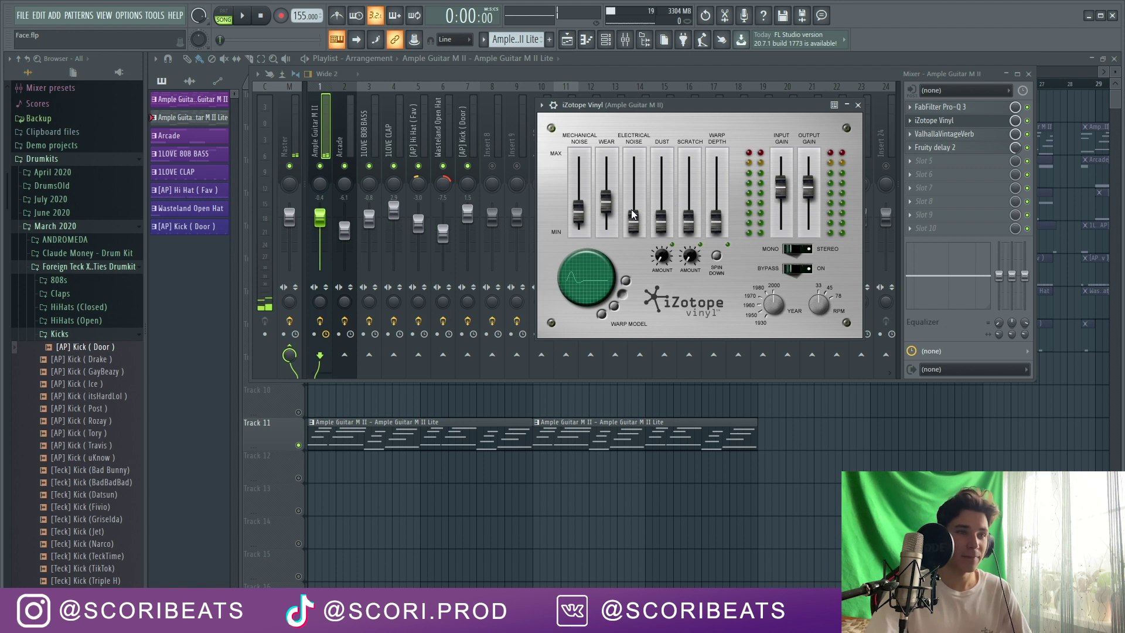
mouse_move(606, 206)
left_mouse_down()
mouse_move(607, 181)
mouse_move(609, 227)
mouse_move(608, 167)
mouse_move(615, 202)
left_mouse_up()
key("space")
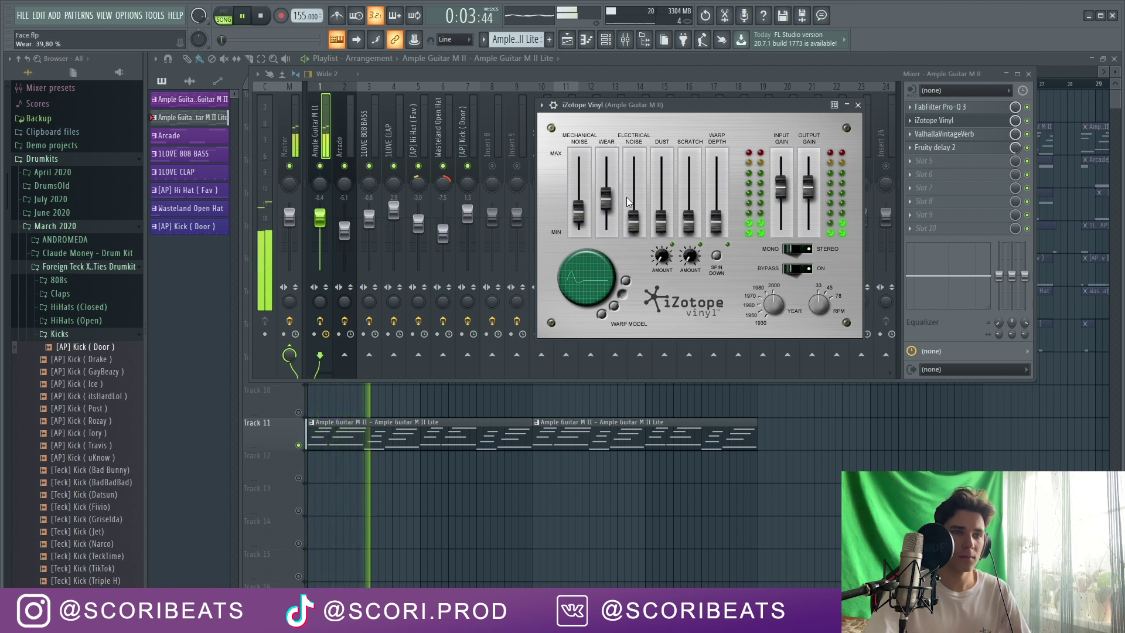
key("space")
Audition the guitar with iZotope Vinyl's Warp Depth near maximum, and reduce Warp Depth to a low setting for comparison
left_click_drag(716, 222, 725, 154)
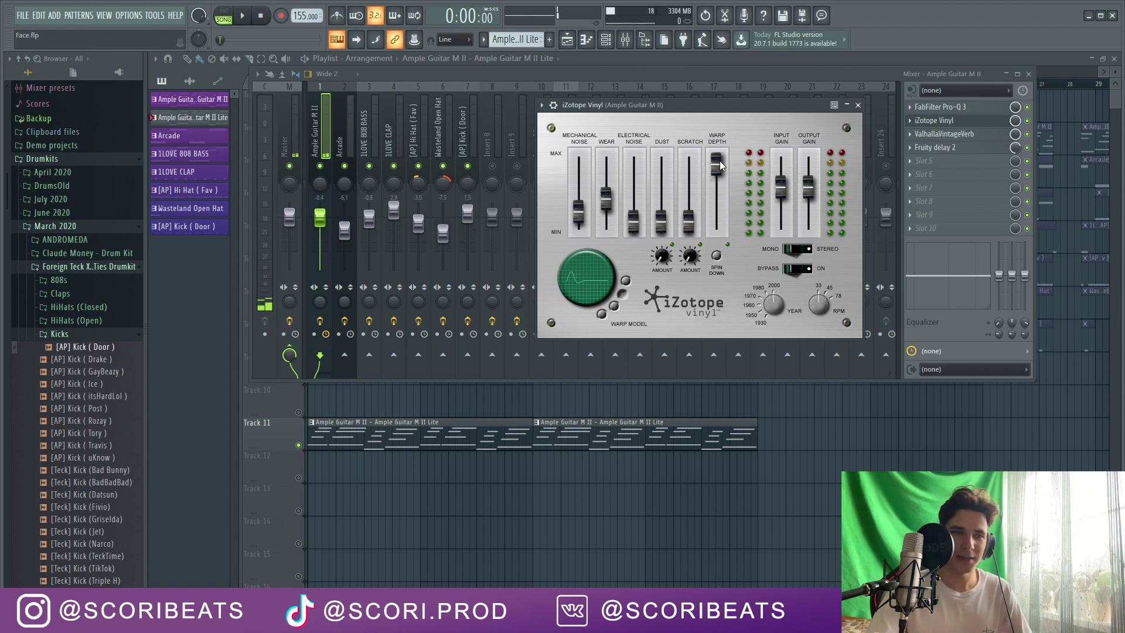
key("space")
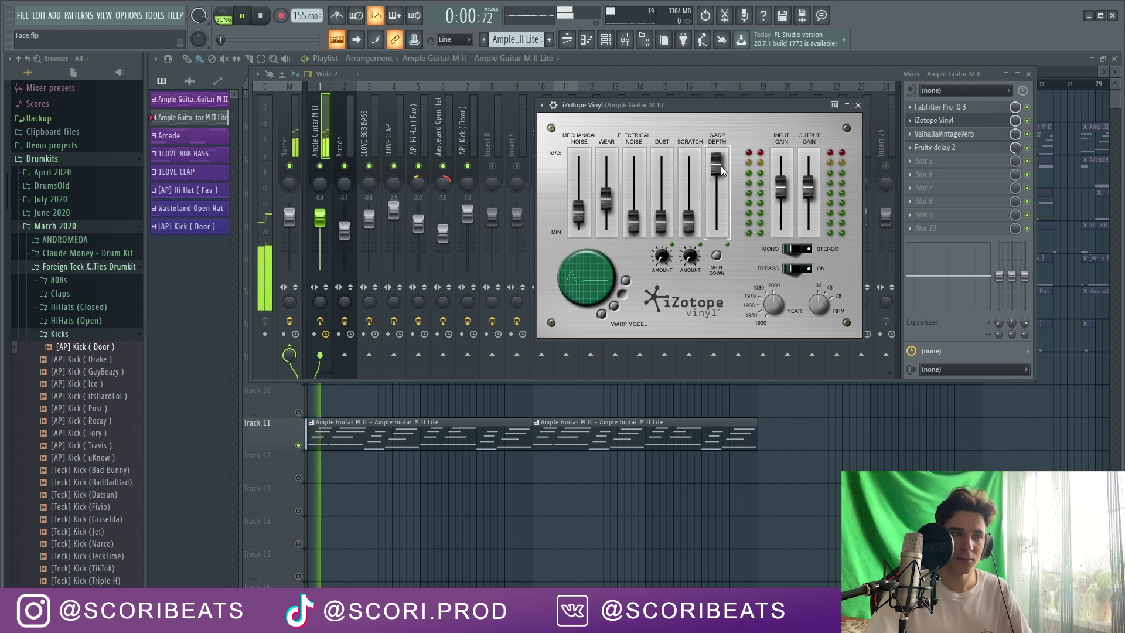
key("space")
left_click_drag(721, 166, 721, 199)
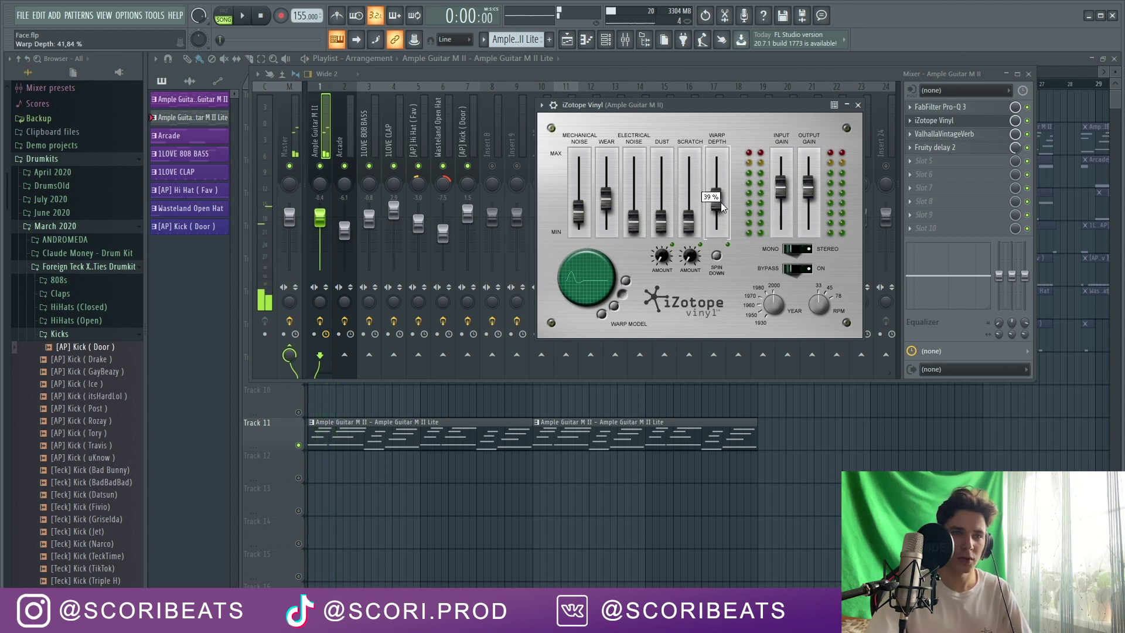
key("space")
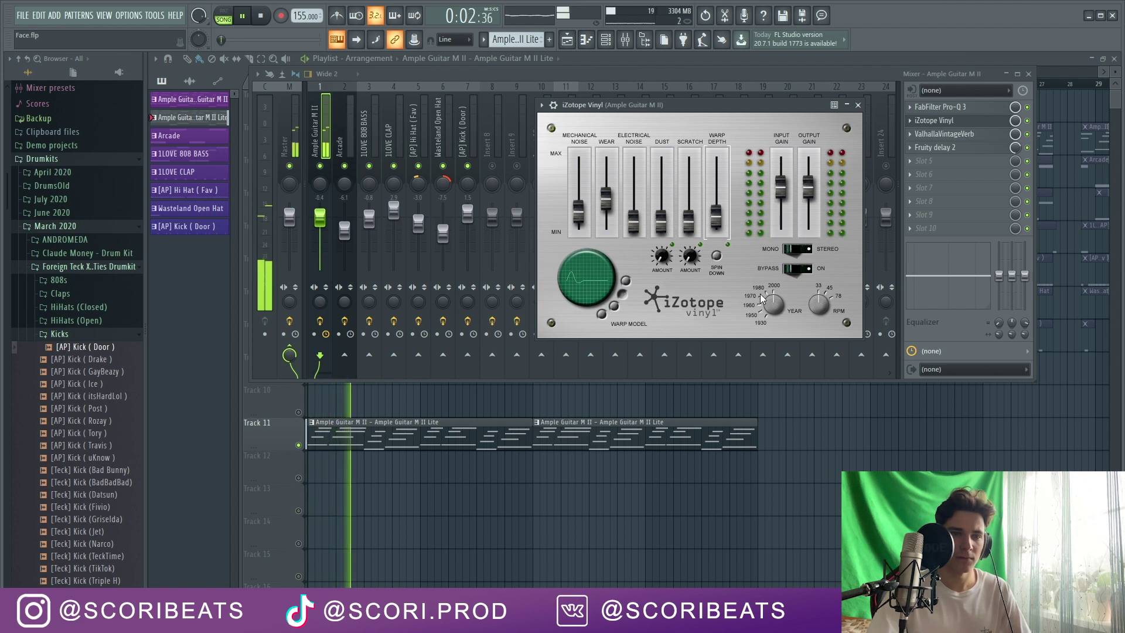
key("space")
Try the warp models in iZotope Vinyl, select the last one, set Year to 1930 and audition the guitar
left_click(613, 307)
left_click(602, 316)
left_click(626, 281)
left_click(604, 315)
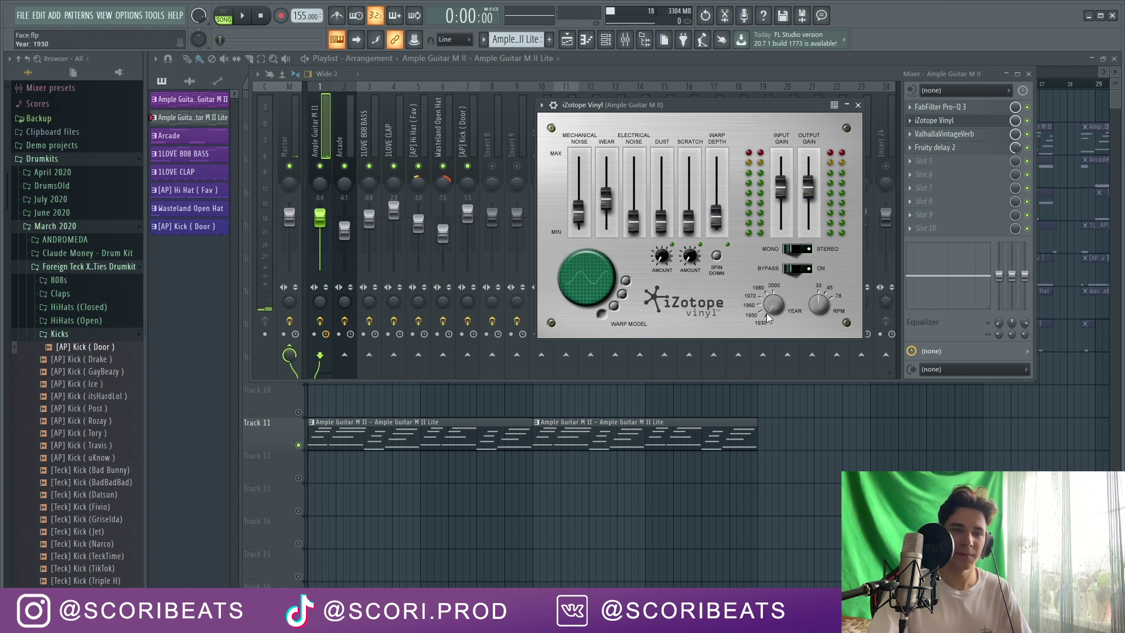
key("space")
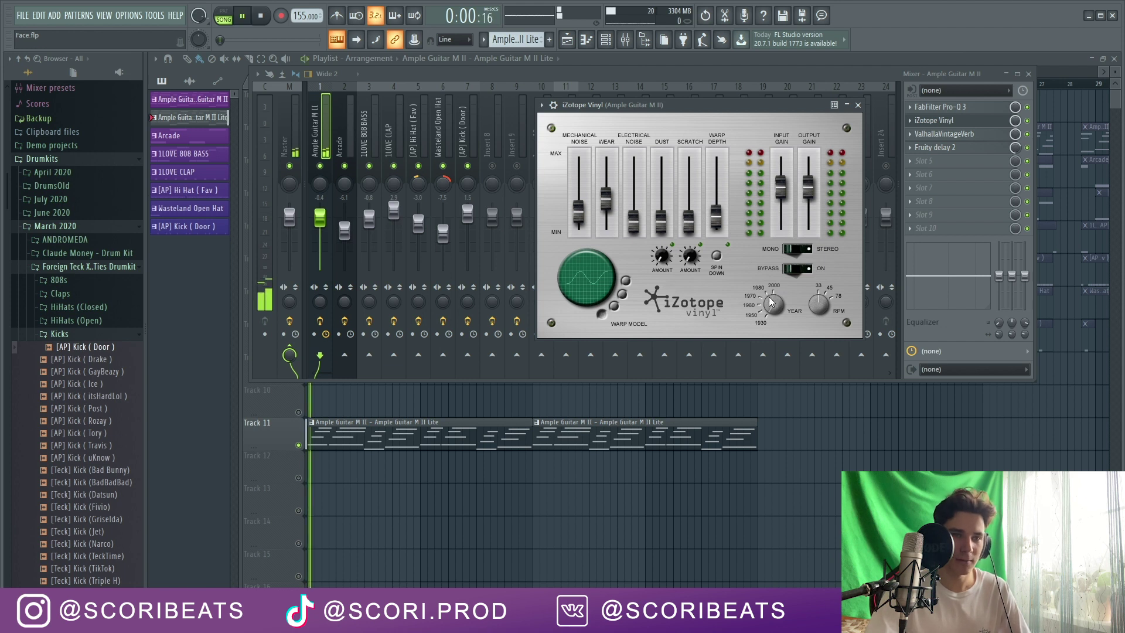
key("space")
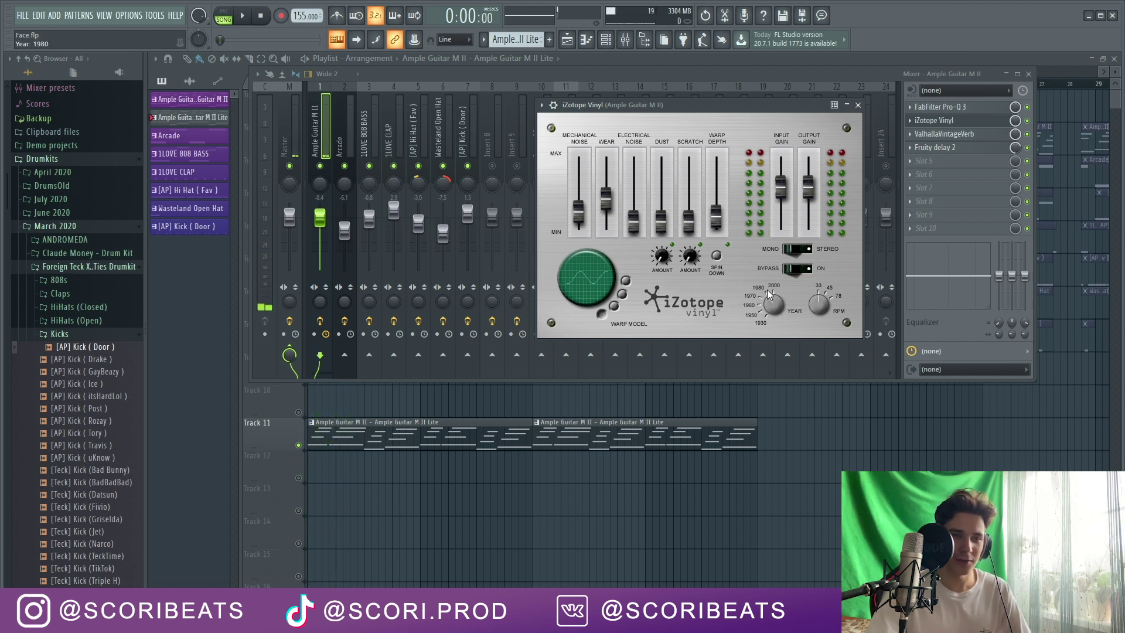
Play the guitar with Year at 1980 and at 2000 in iZotope Vinyl to compare the two sounds
key("space")
key("space")
left_click(778, 282)
key("space")
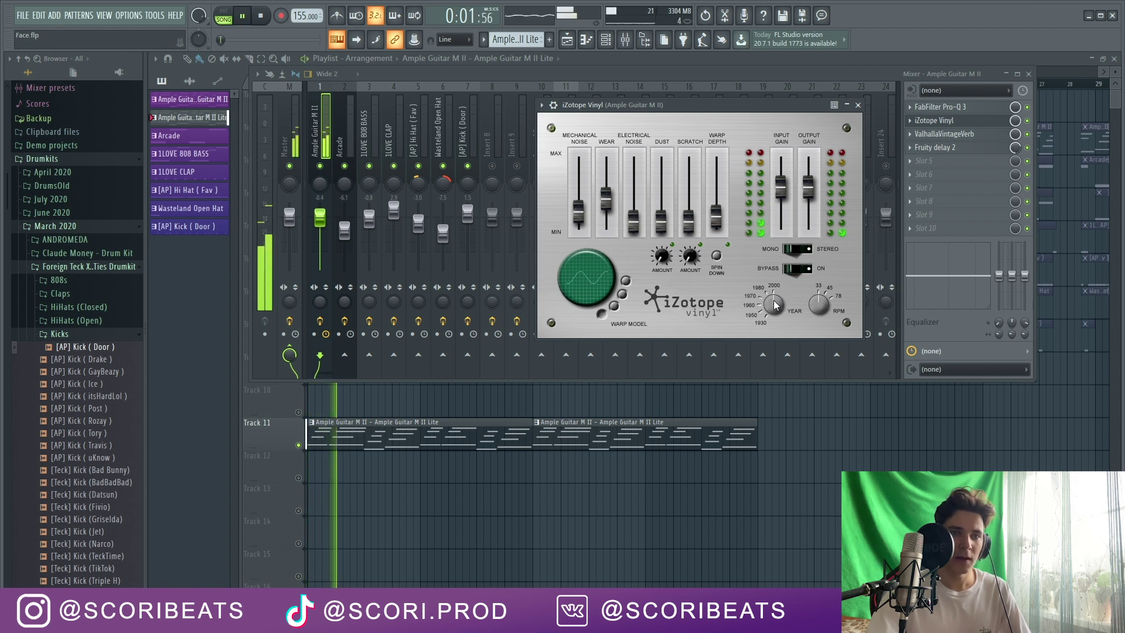
Turn iZotope Vinyl's Year knob back to an older decade and play the guitar to hear the aged sound
left_click_drag(774, 305, 770, 313)
key("space")
key("space")
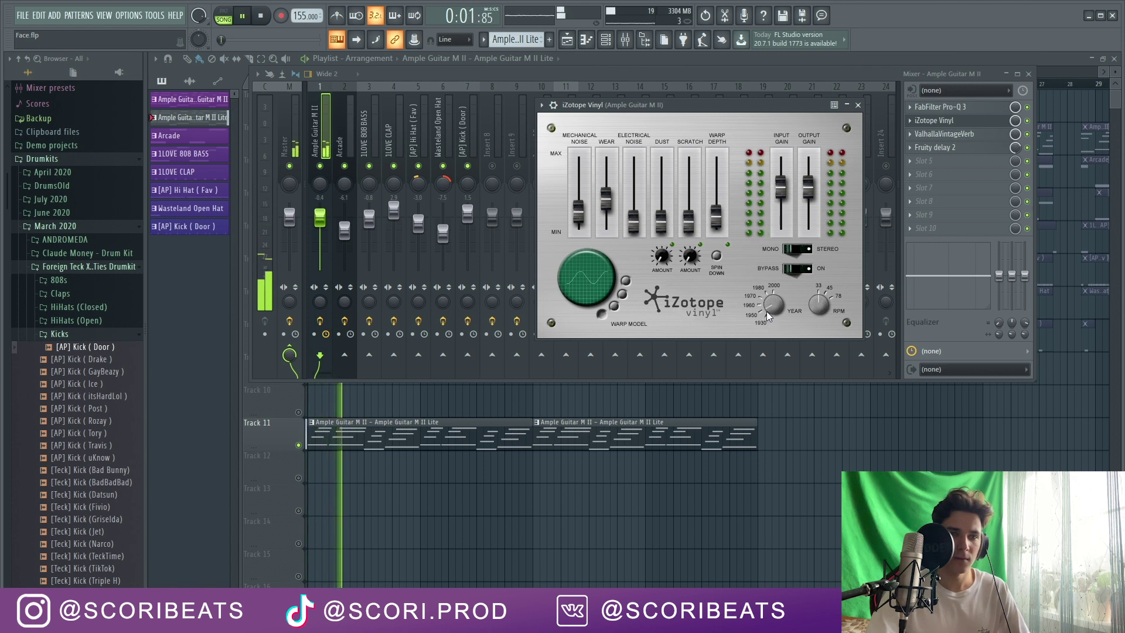
key("space")
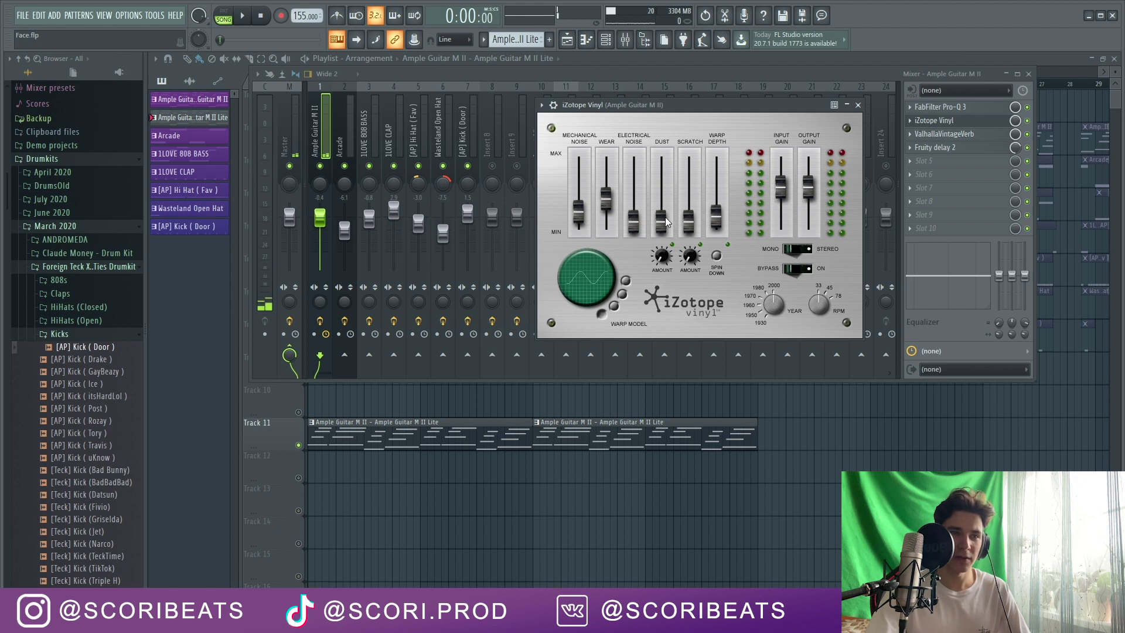
Set the Scratch gain in iZotope Vinyl to -Inf dB and audition the guitar
mouse_move(689, 223)
left_mouse_down()
mouse_move(691, 191)
mouse_move(693, 237)
left_mouse_up()
key("space")
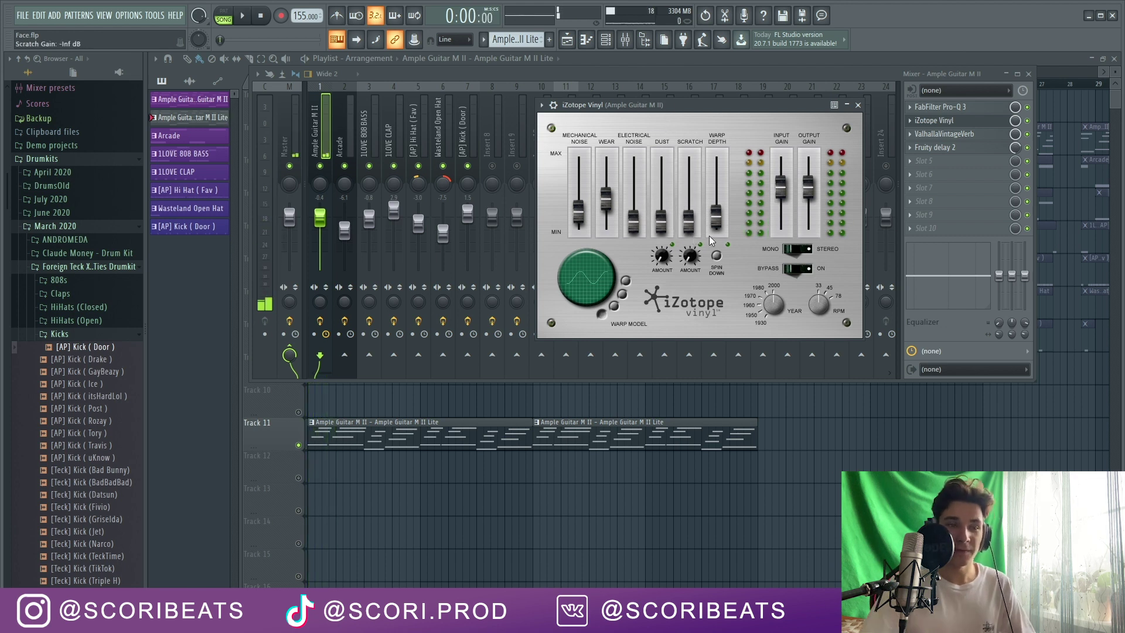